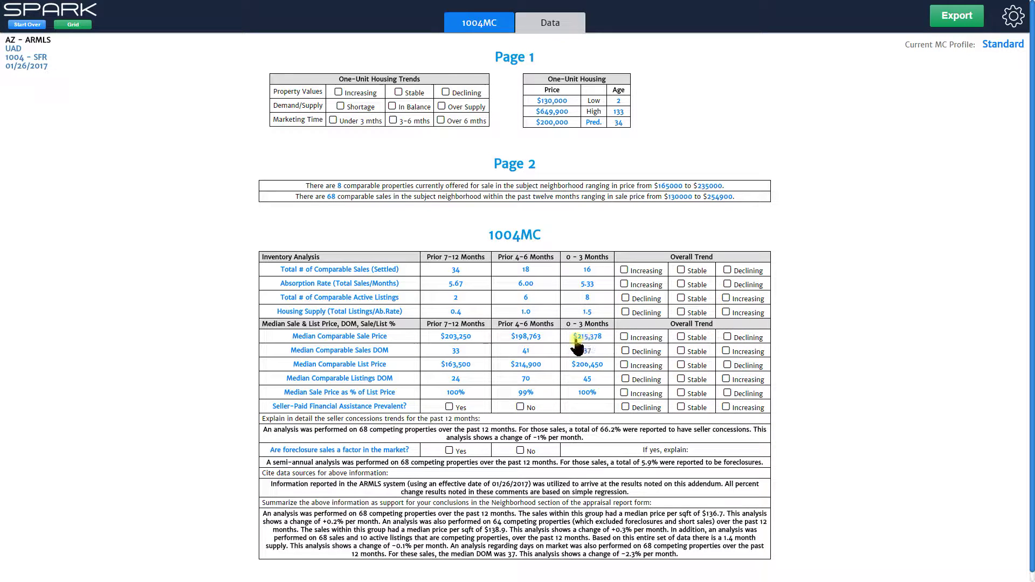
- Open the Median Comparable Sale Price trend widgets, go back to 1004MC, then reopen Trends: Sales Prices
{"action": "left_click", "coordinate": [379, 337]}
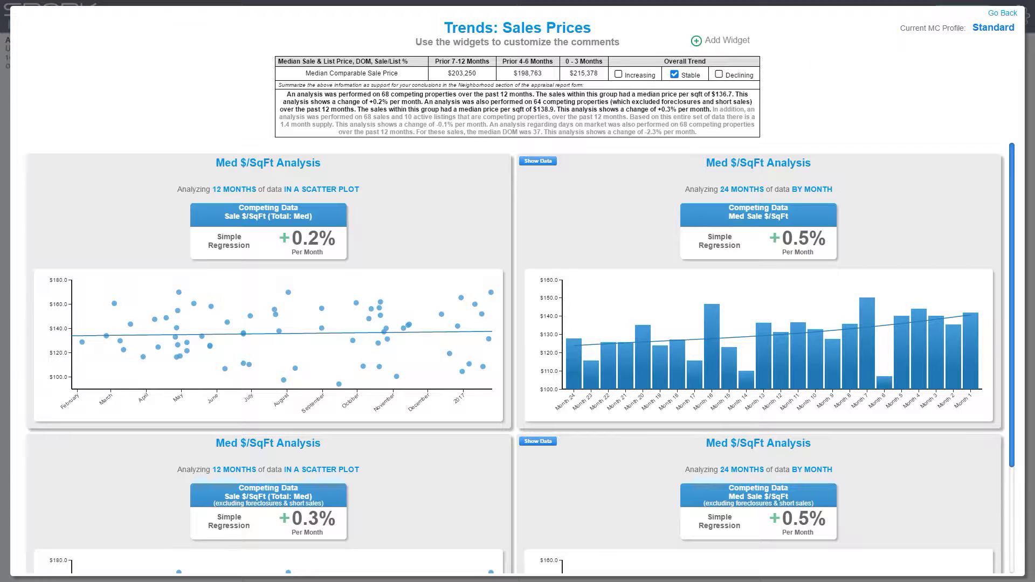
{"action": "left_click", "coordinate": [1003, 13]}
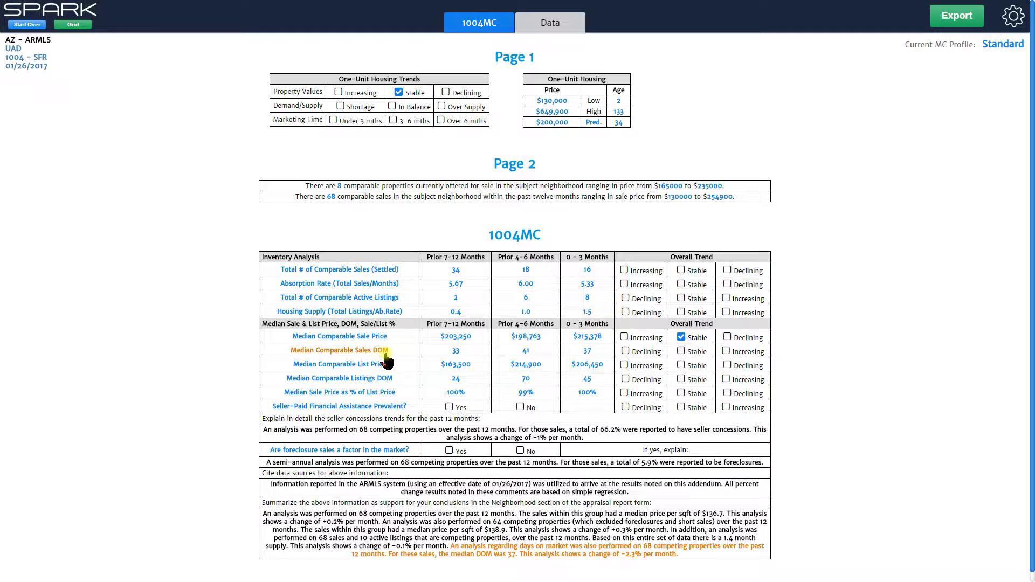
{"action": "left_click", "coordinate": [368, 338]}
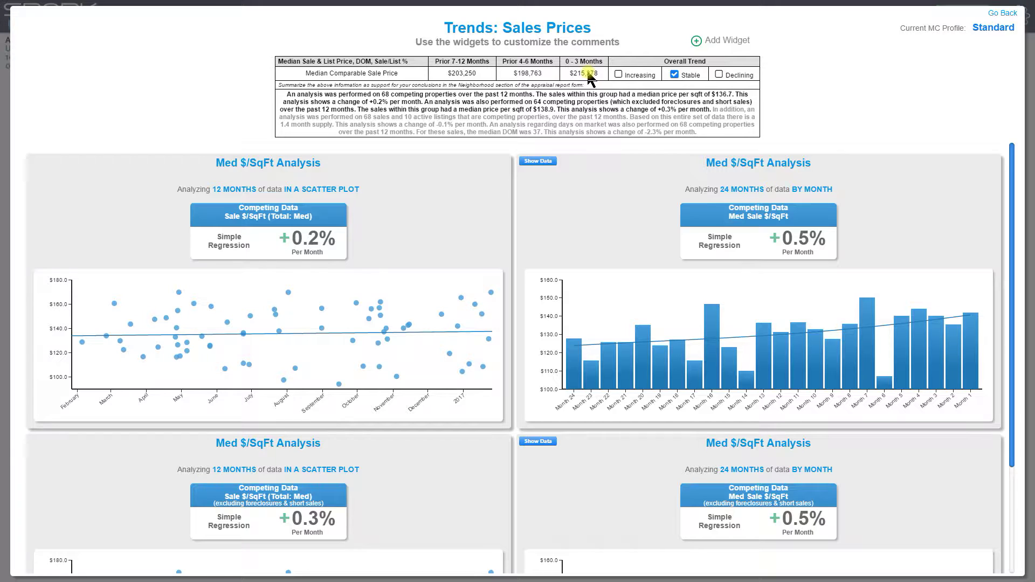
- Open the 12-month scatter widget's title for editing and close it unchanged
{"action": "mouse_move", "coordinate": [395, 292]}
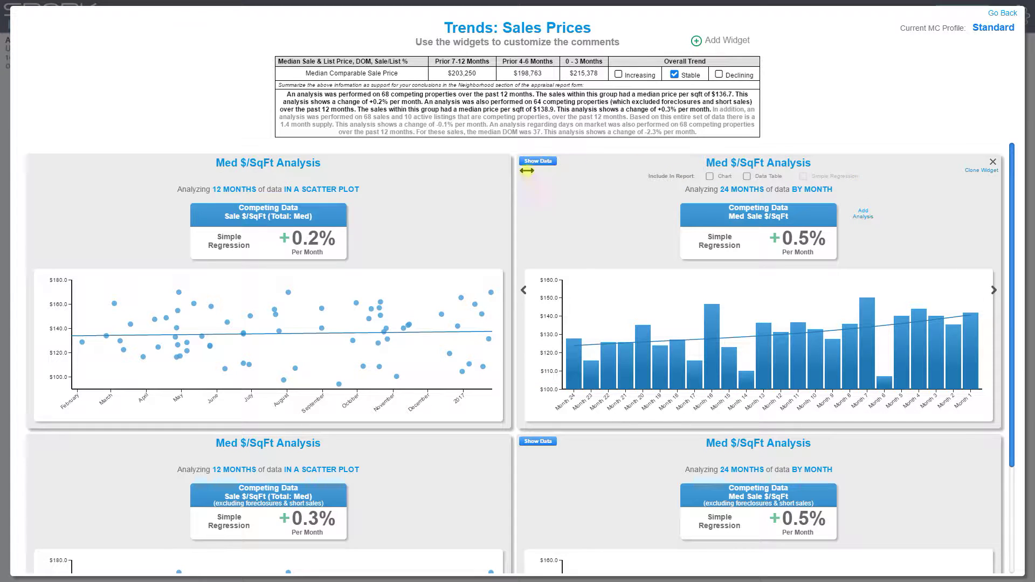
{"action": "mouse_move", "coordinate": [965, 330]}
{"action": "mouse_move", "coordinate": [374, 220]}
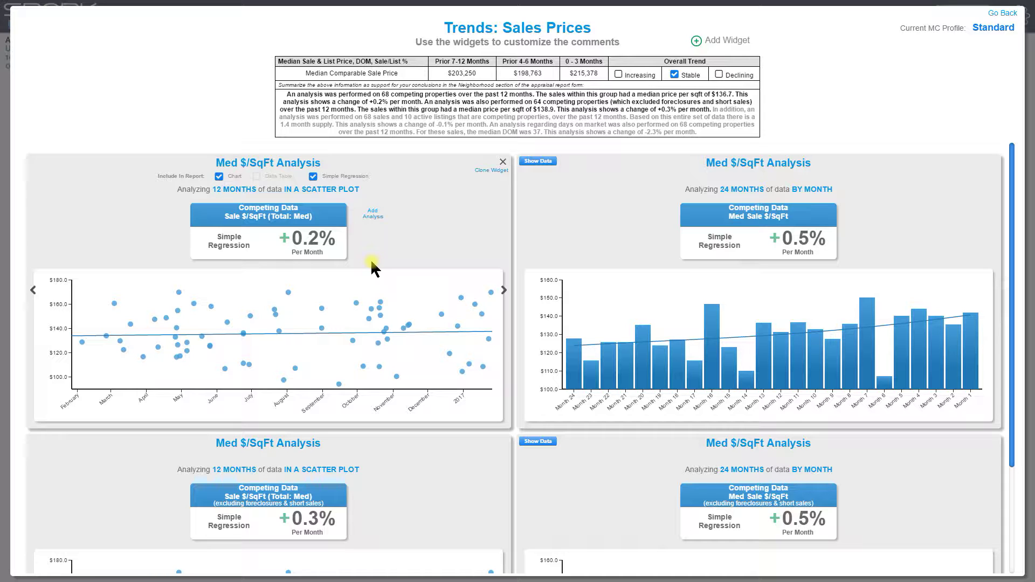
{"action": "left_click", "coordinate": [304, 165]}
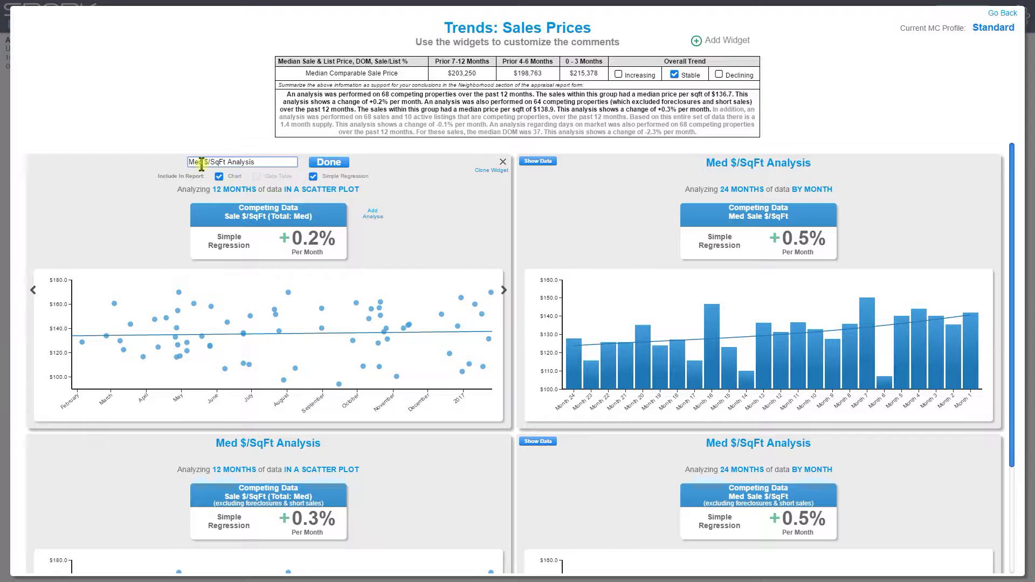
{"action": "left_click", "coordinate": [328, 162]}
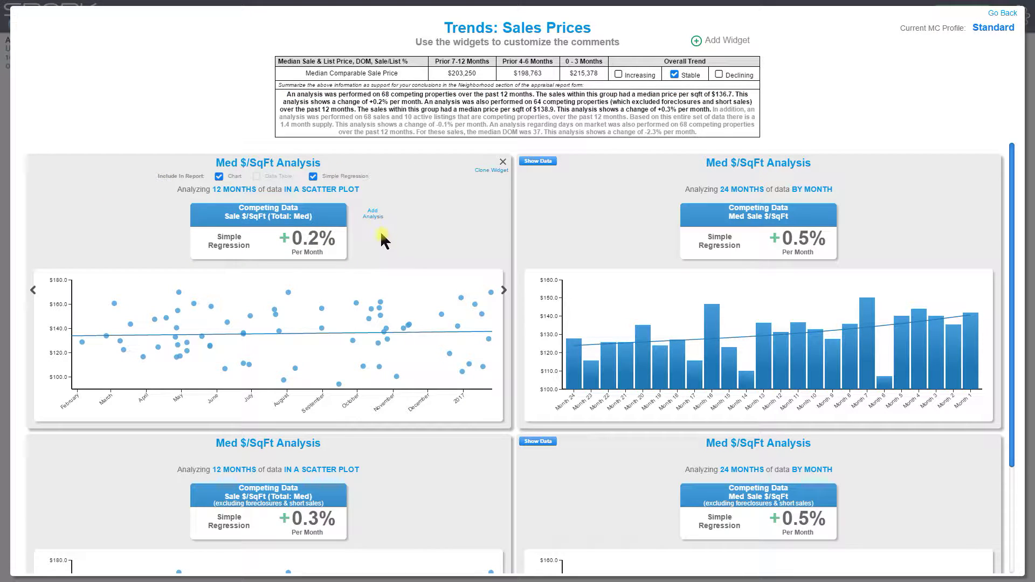
- Tick Chart Include In Report for the 12-month scatter widget
{"action": "mouse_move", "coordinate": [602, 490]}
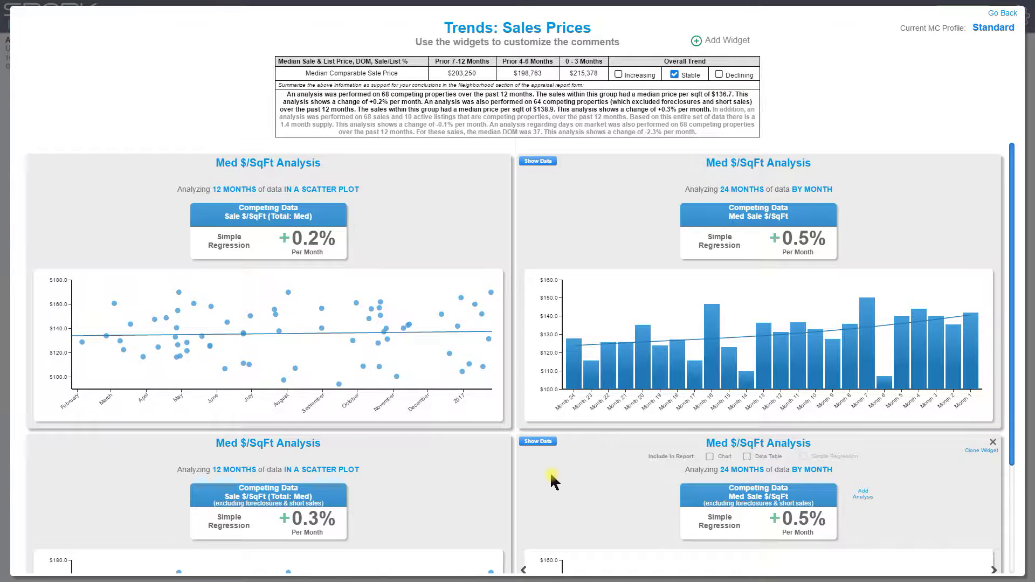
{"action": "mouse_move", "coordinate": [351, 201]}
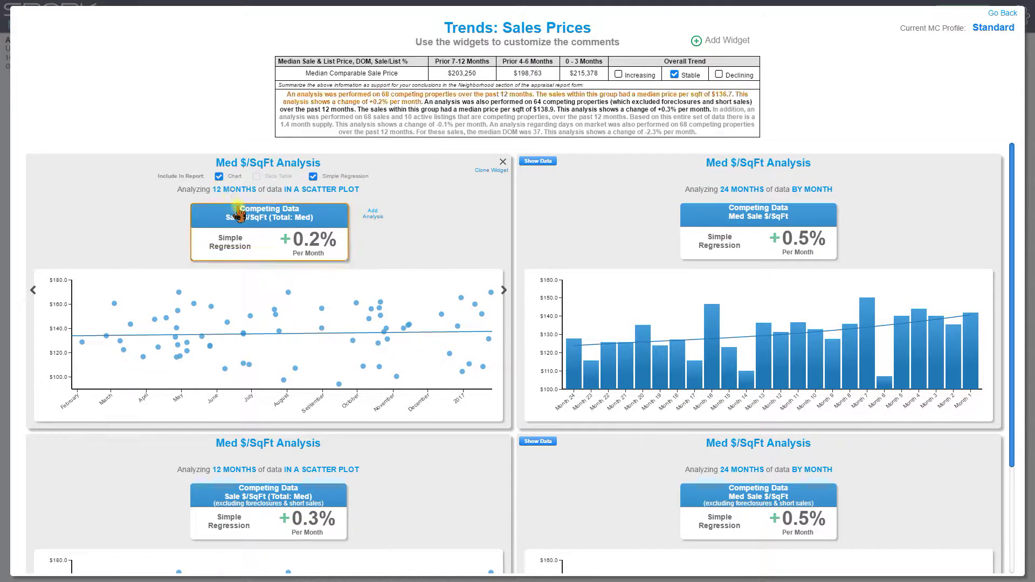
{"action": "left_click", "coordinate": [219, 176]}
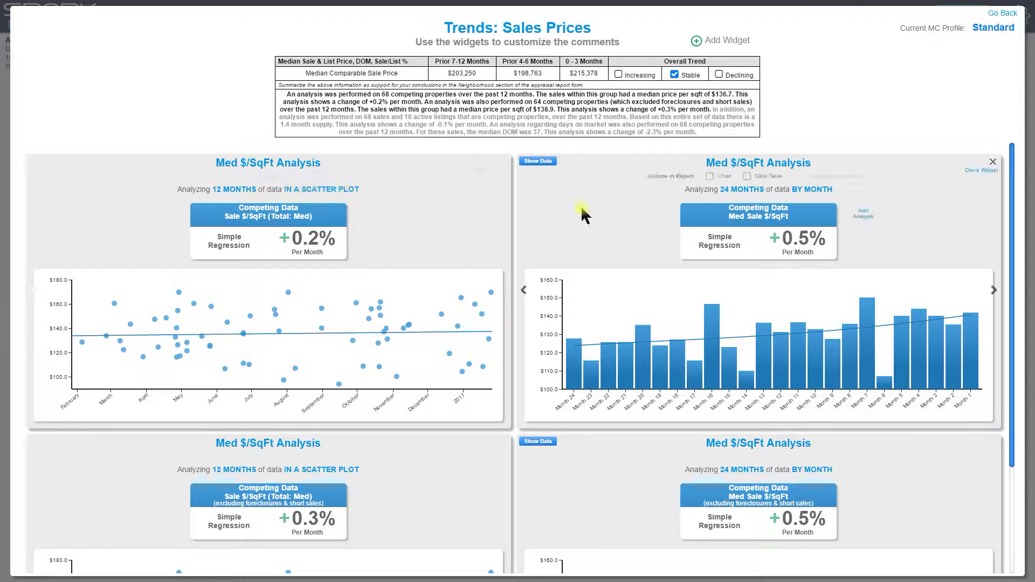
- Change the scatter widget to 60 months of data, keeping the In A Scatter Plot grouping
{"action": "left_click", "coordinate": [238, 191]}
{"action": "left_click", "coordinate": [243, 192]}
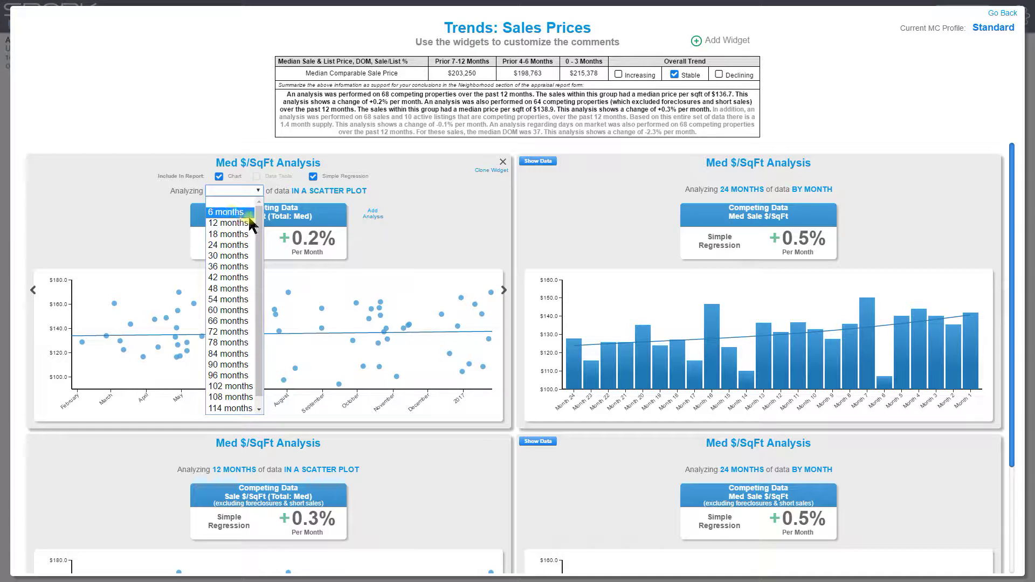
{"action": "scroll", "coordinate": [229, 335], "scroll_direction": "down", "scroll_amount": 1}
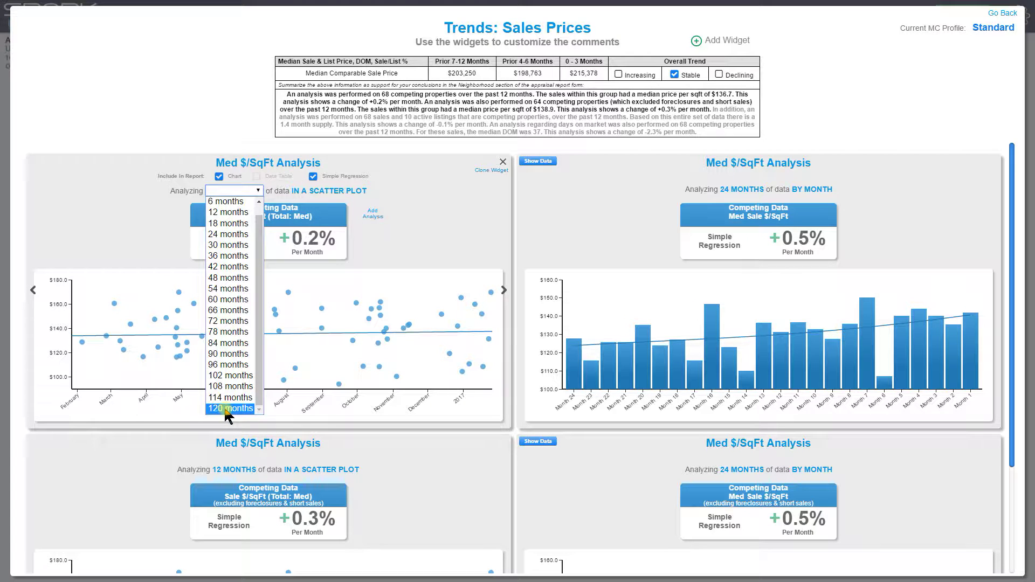
{"action": "left_click", "coordinate": [238, 303]}
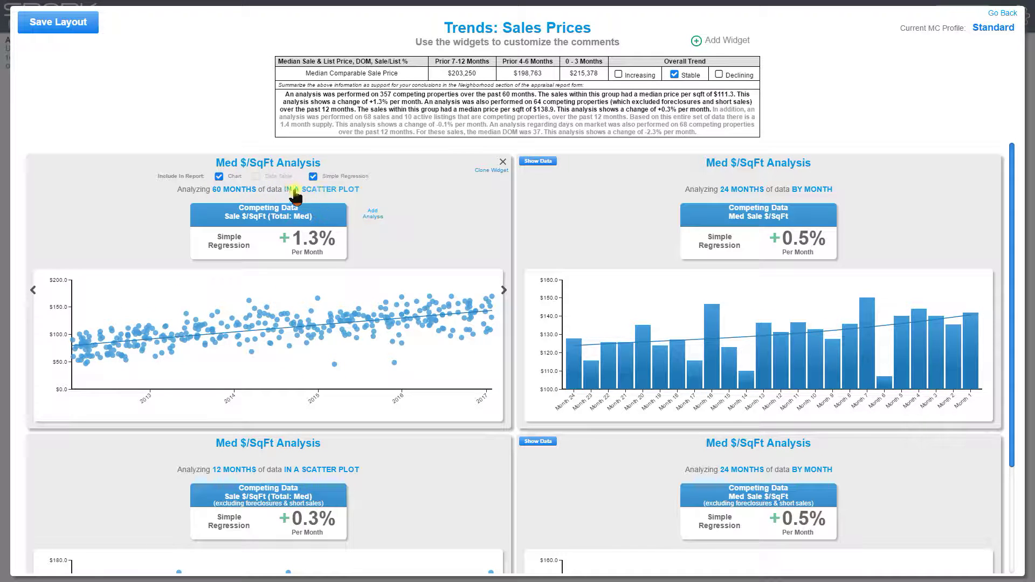
{"action": "left_click", "coordinate": [334, 192]}
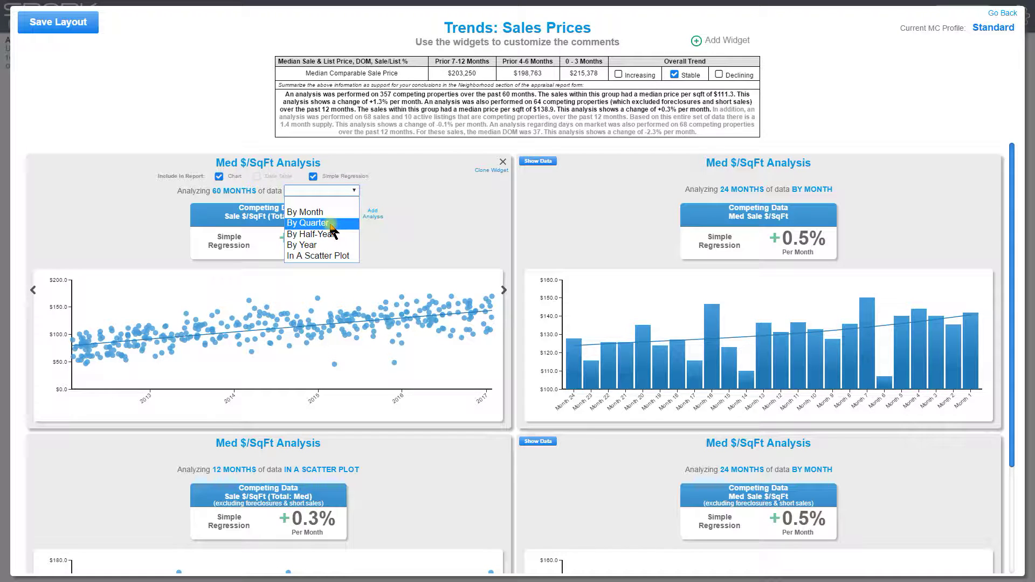
{"action": "left_click", "coordinate": [328, 257]}
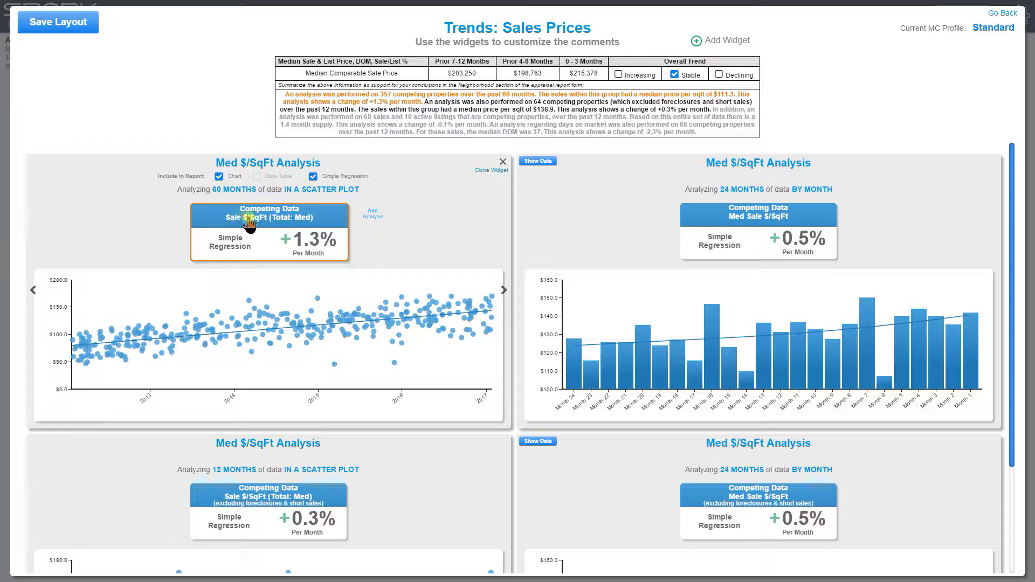
{"action": "left_click", "coordinate": [291, 227]}
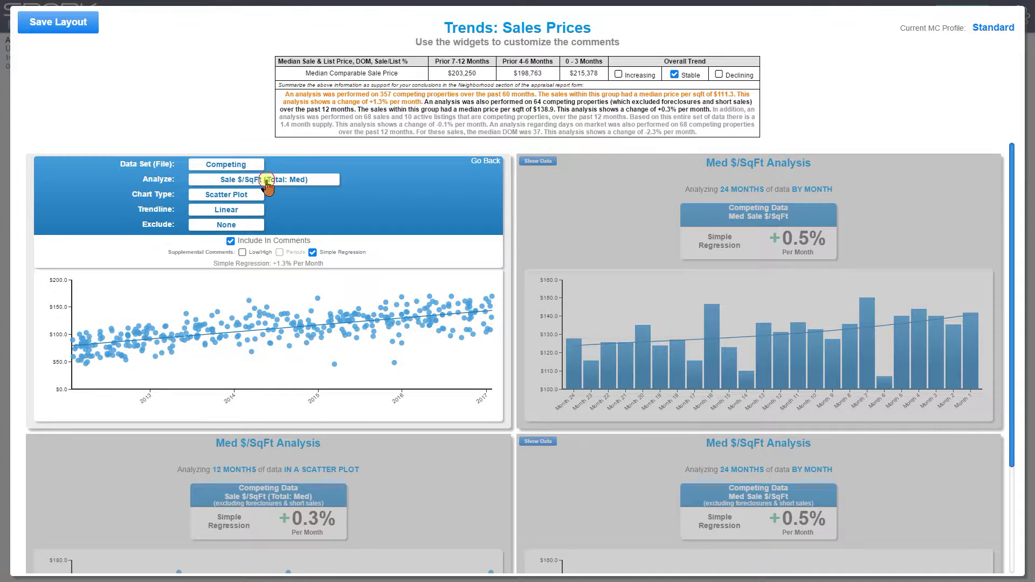
{"action": "left_click", "coordinate": [266, 182]}
{"action": "scroll", "coordinate": [264, 286], "scroll_direction": "down", "scroll_amount": 2}
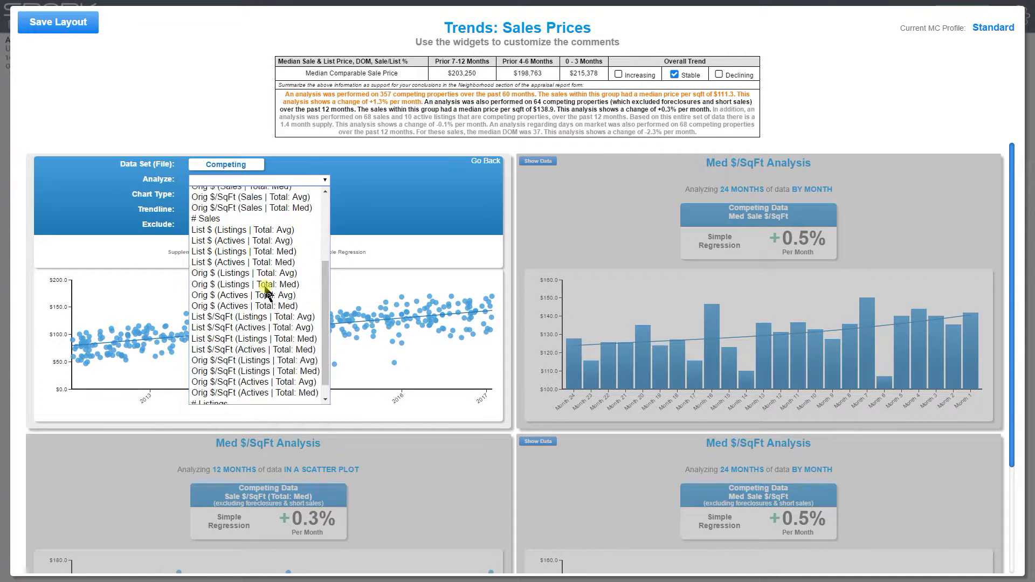
{"action": "scroll", "coordinate": [277, 302], "scroll_direction": "up", "scroll_amount": 3}
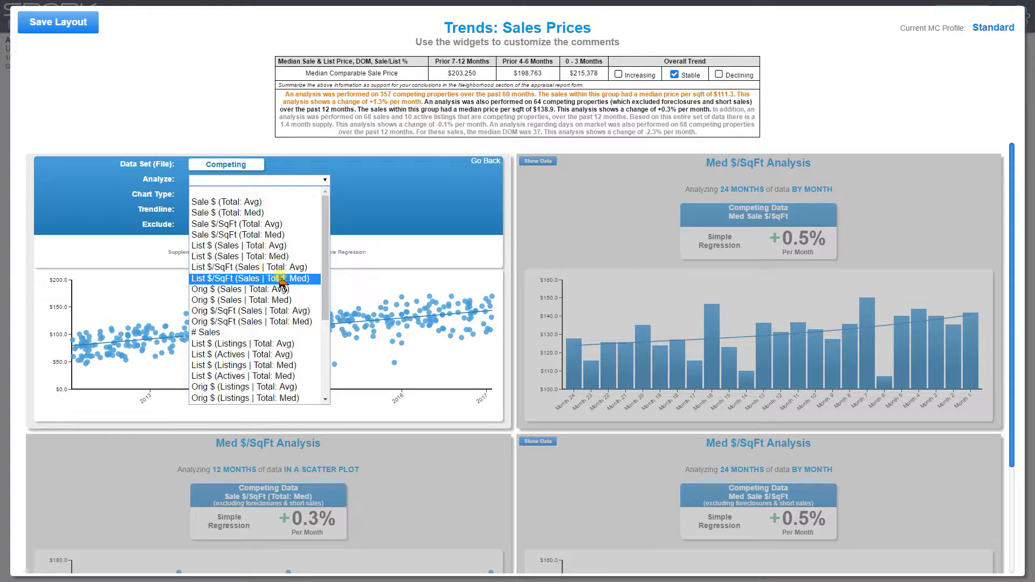
{"action": "scroll", "coordinate": [281, 281], "scroll_direction": "down", "scroll_amount": 4}
{"action": "scroll", "coordinate": [281, 281], "scroll_direction": "up", "scroll_amount": 3}
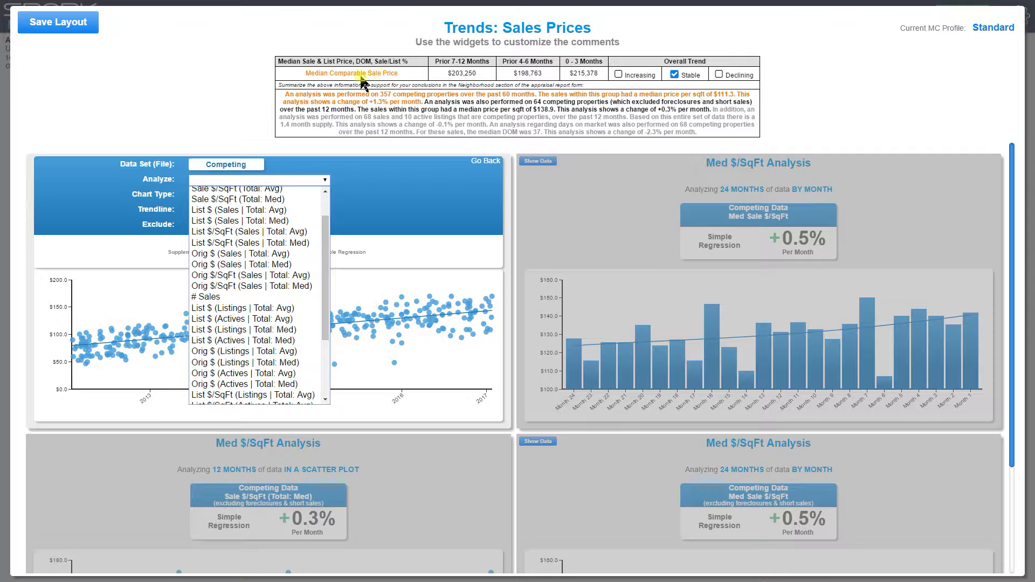
{"action": "scroll", "coordinate": [266, 305], "scroll_direction": "up", "scroll_amount": 2}
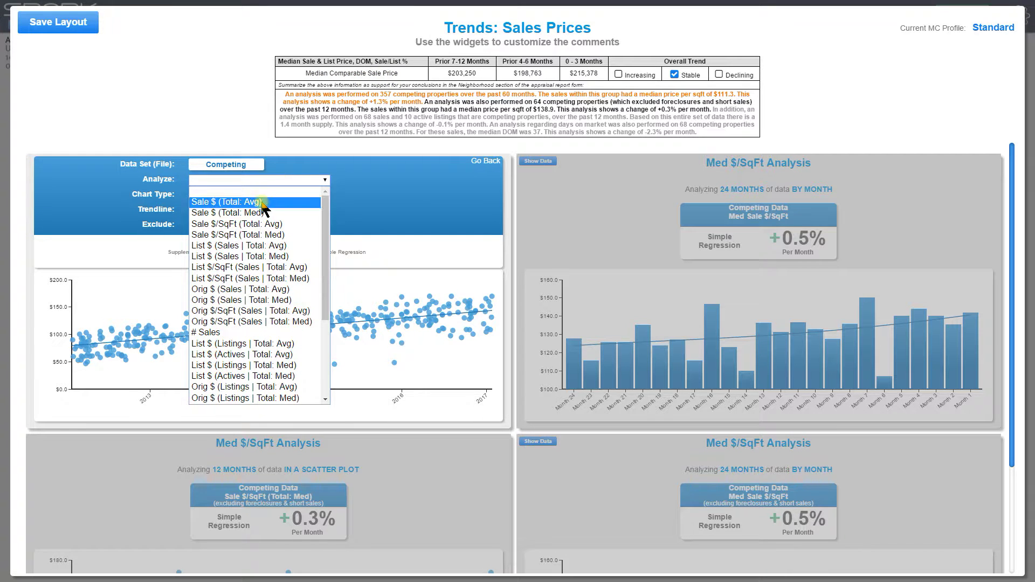
{"action": "scroll", "coordinate": [281, 338], "scroll_direction": "down", "scroll_amount": 3}
{"action": "scroll", "coordinate": [279, 340], "scroll_direction": "up", "scroll_amount": 3}
{"action": "scroll", "coordinate": [315, 203], "scroll_direction": "down", "scroll_amount": 2}
{"action": "scroll", "coordinate": [301, 215], "scroll_direction": "up", "scroll_amount": 2}
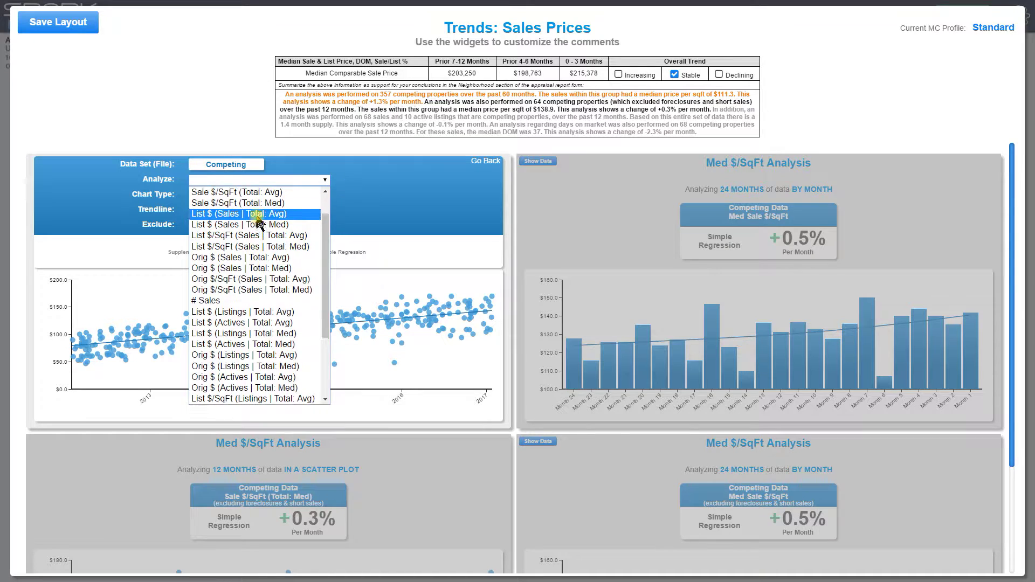
{"action": "left_click", "coordinate": [270, 235]}
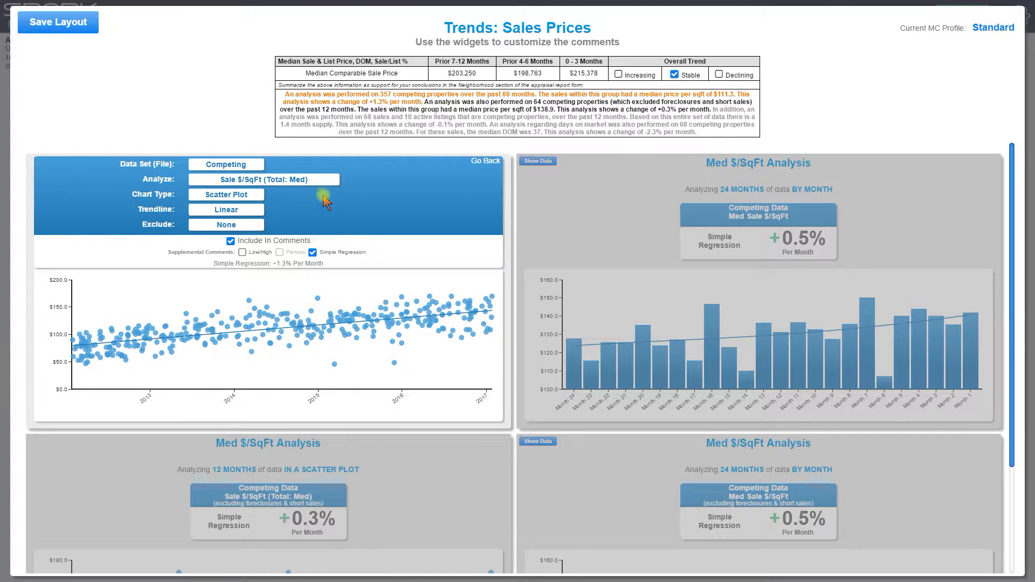
{"action": "left_click", "coordinate": [477, 167]}
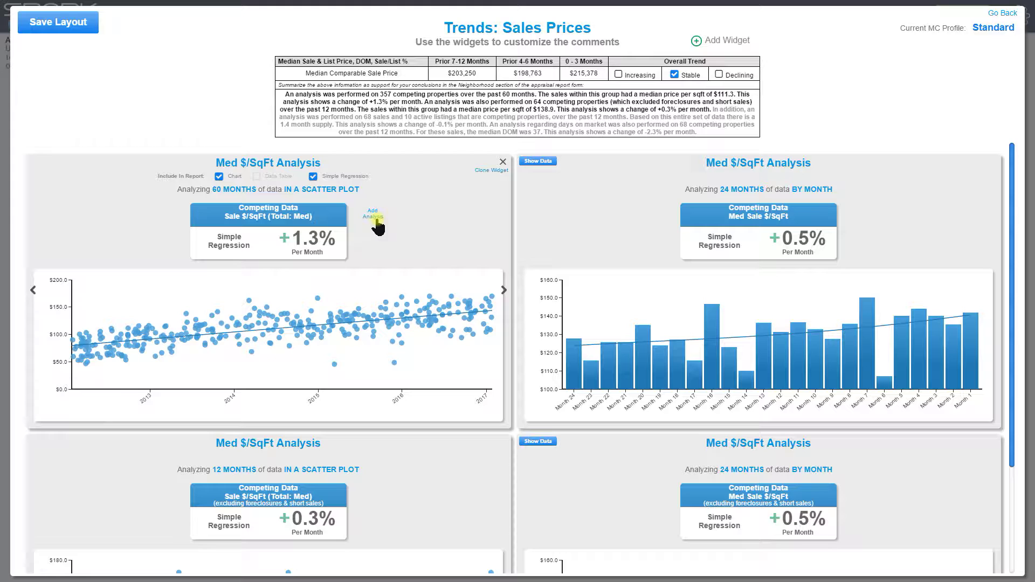
{"action": "left_click", "coordinate": [372, 215]}
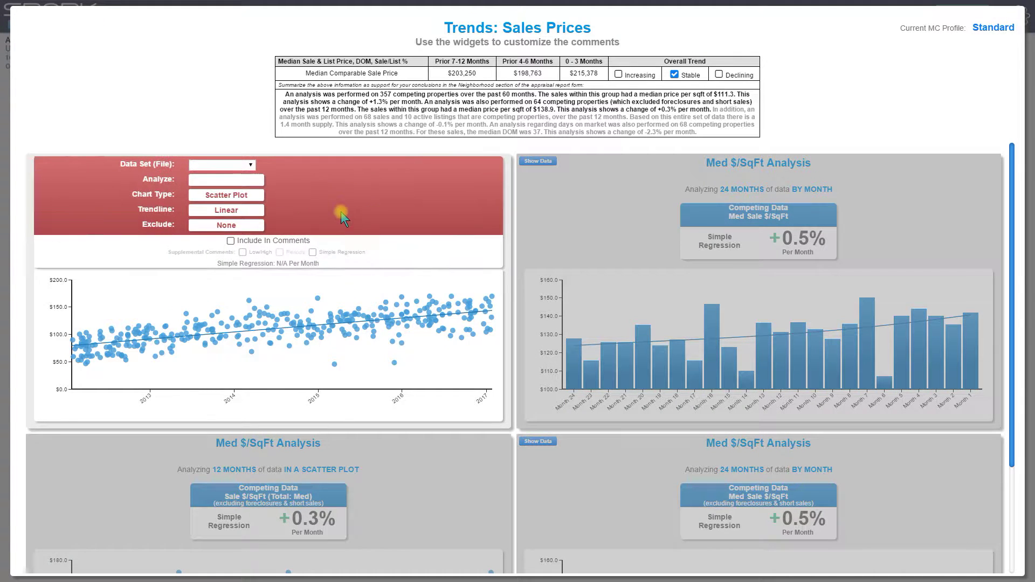
- Set the added analysis to the Neighborhood data set with median Sale $/SqFt
{"action": "left_click", "coordinate": [225, 167]}
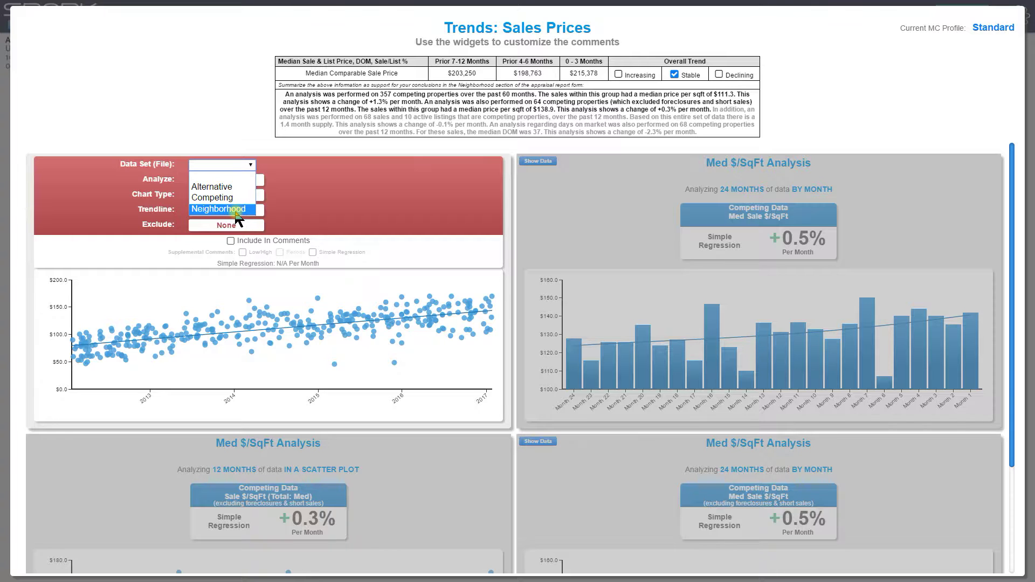
{"action": "left_click", "coordinate": [237, 209]}
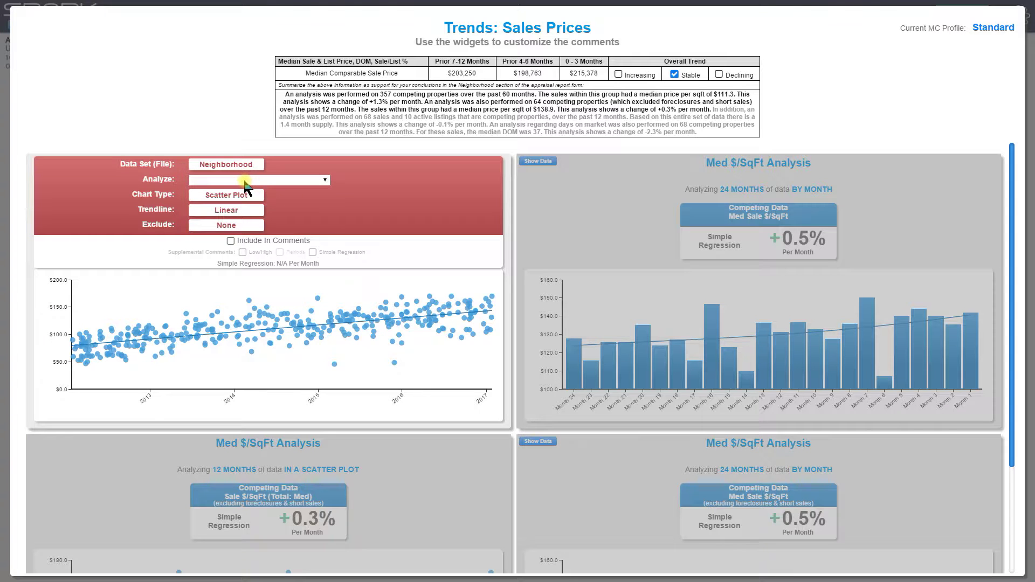
{"action": "left_click", "coordinate": [247, 181]}
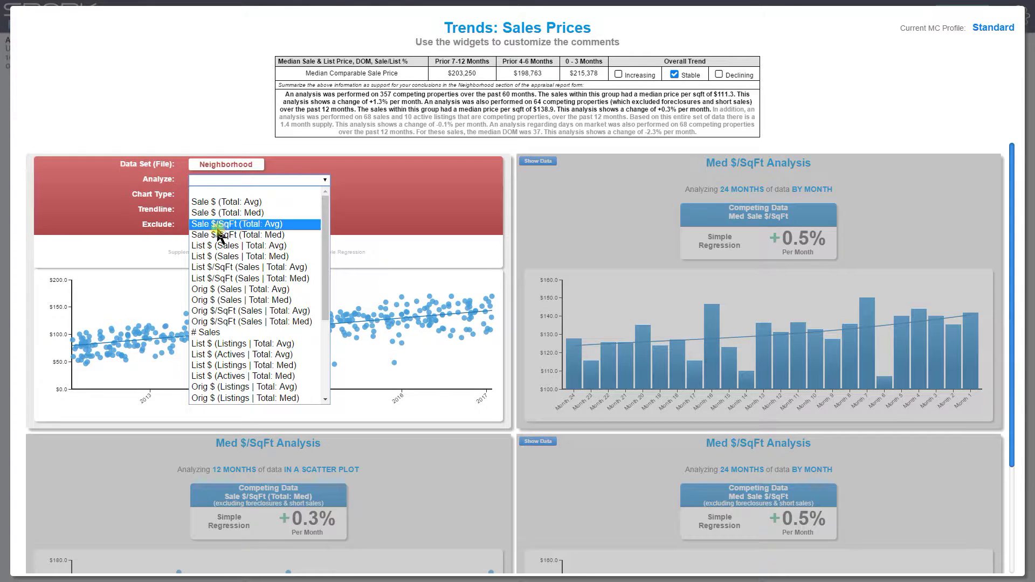
{"action": "left_click", "coordinate": [248, 236]}
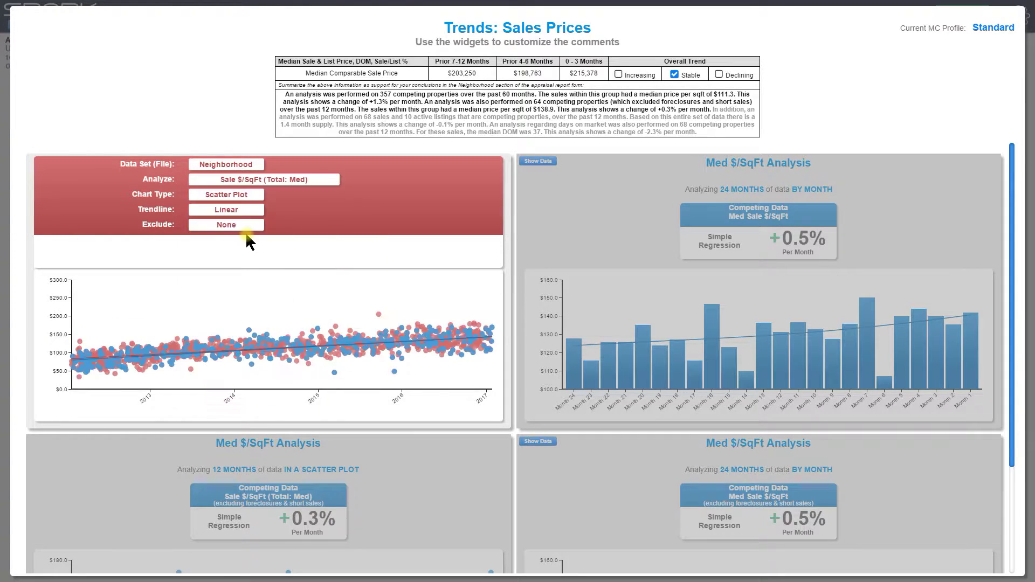
- Make it a Scatter Plot with a Linear trendline and Exclude set to None
{"action": "left_click", "coordinate": [253, 198]}
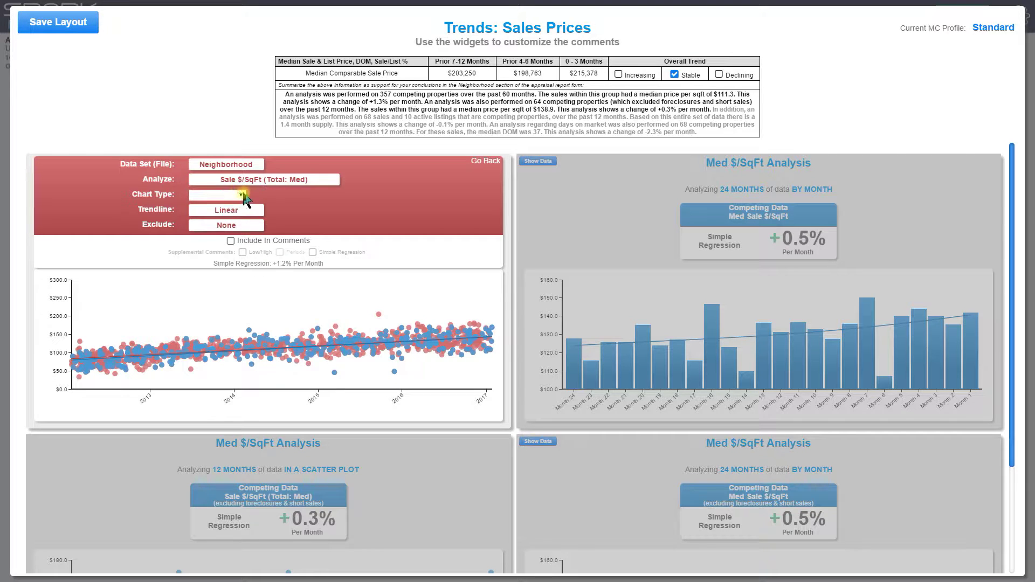
{"action": "left_click", "coordinate": [240, 200]}
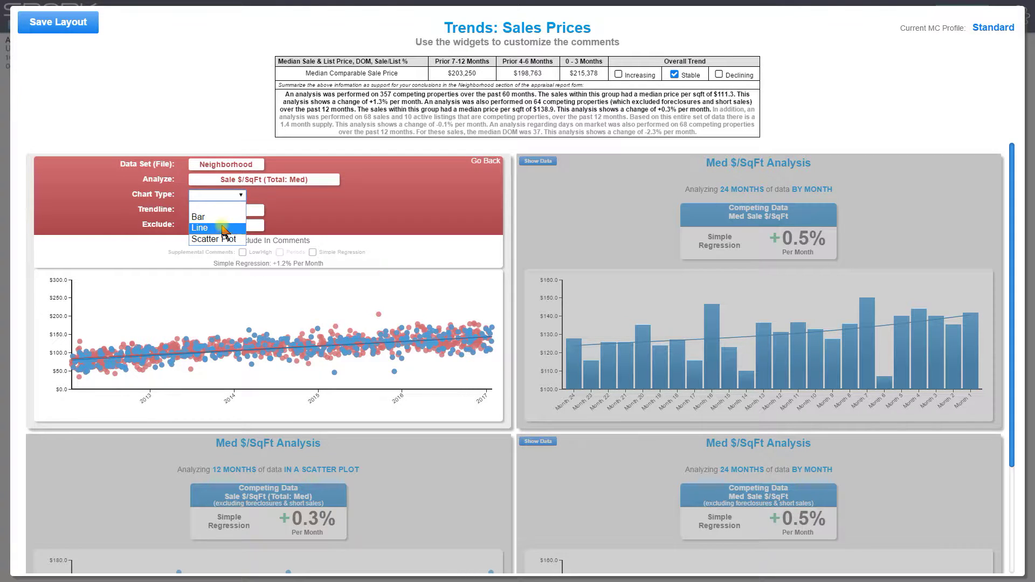
{"action": "left_click", "coordinate": [232, 244]}
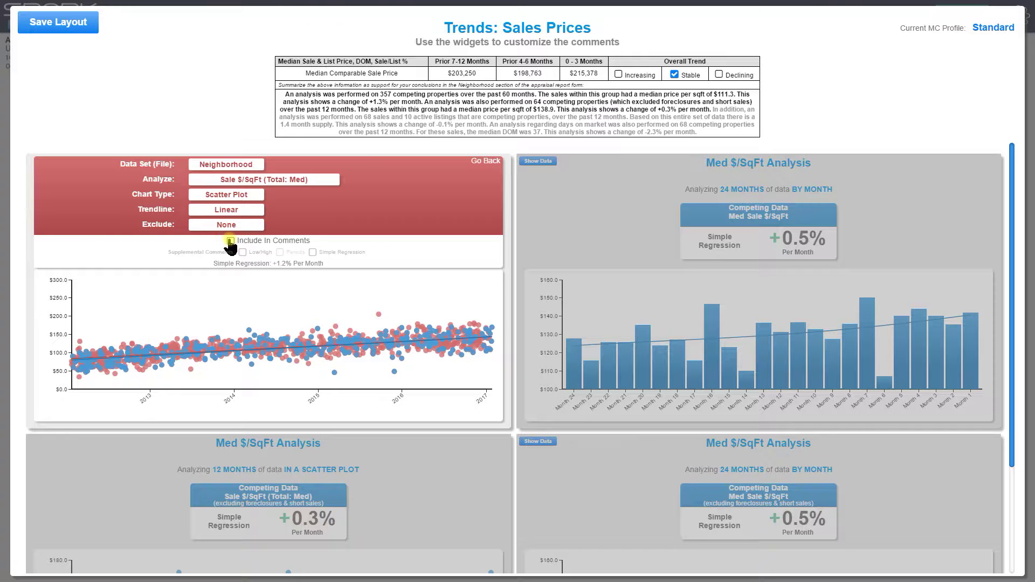
{"action": "left_click", "coordinate": [225, 210]}
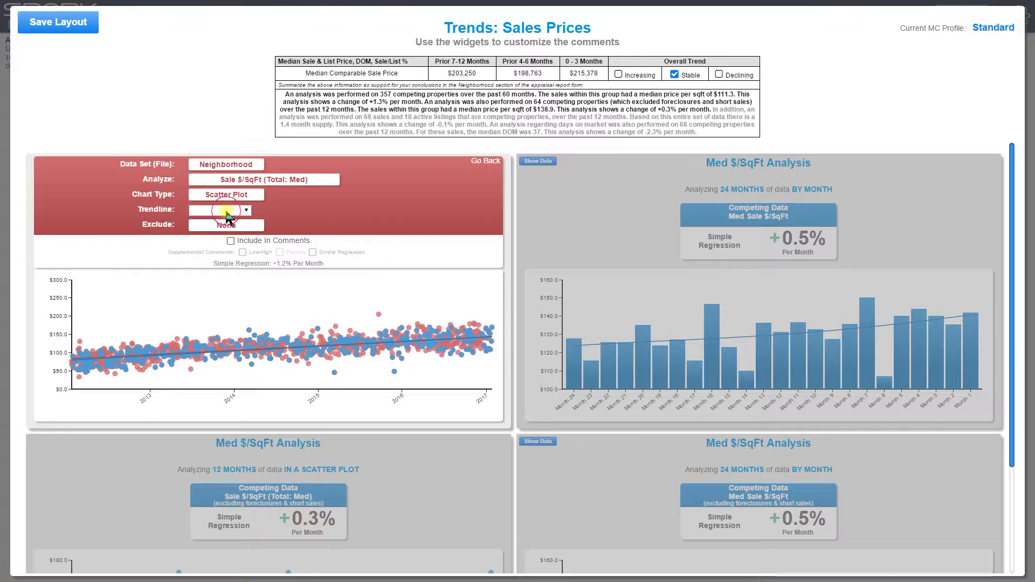
{"action": "left_click", "coordinate": [227, 210]}
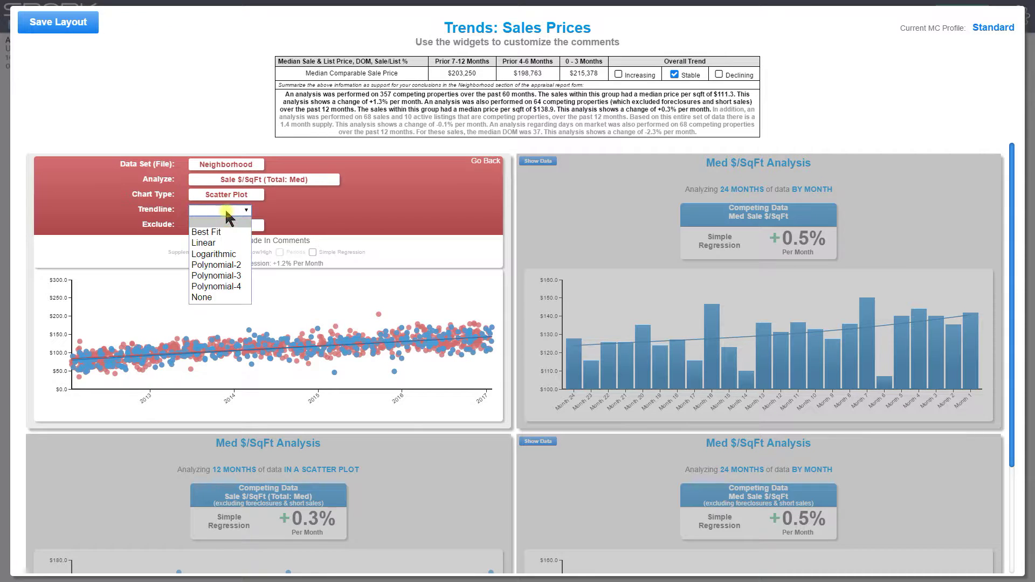
{"action": "left_click", "coordinate": [214, 245]}
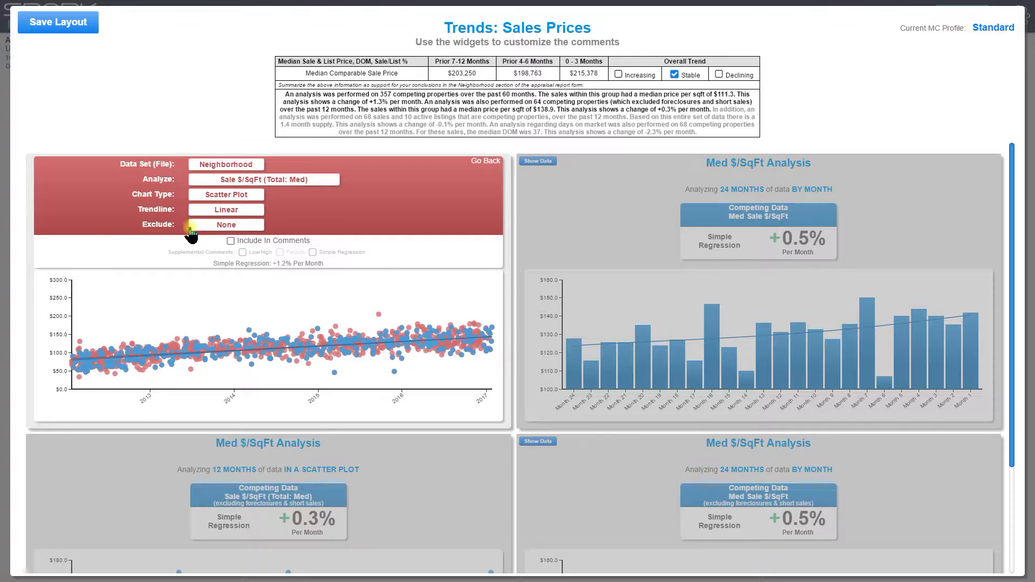
{"action": "left_click", "coordinate": [227, 226]}
{"action": "left_click", "coordinate": [228, 226]}
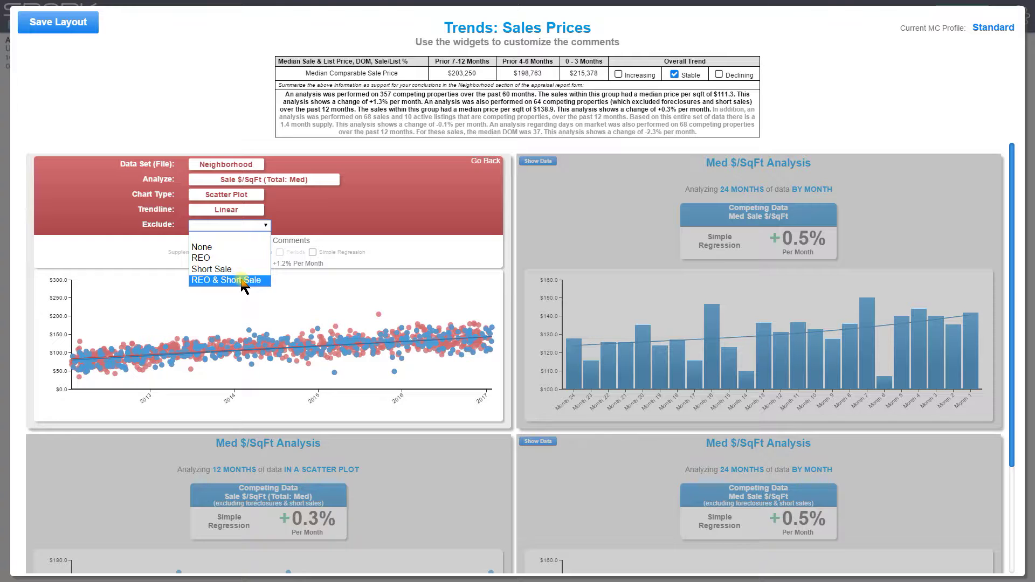
{"action": "left_click", "coordinate": [210, 247]}
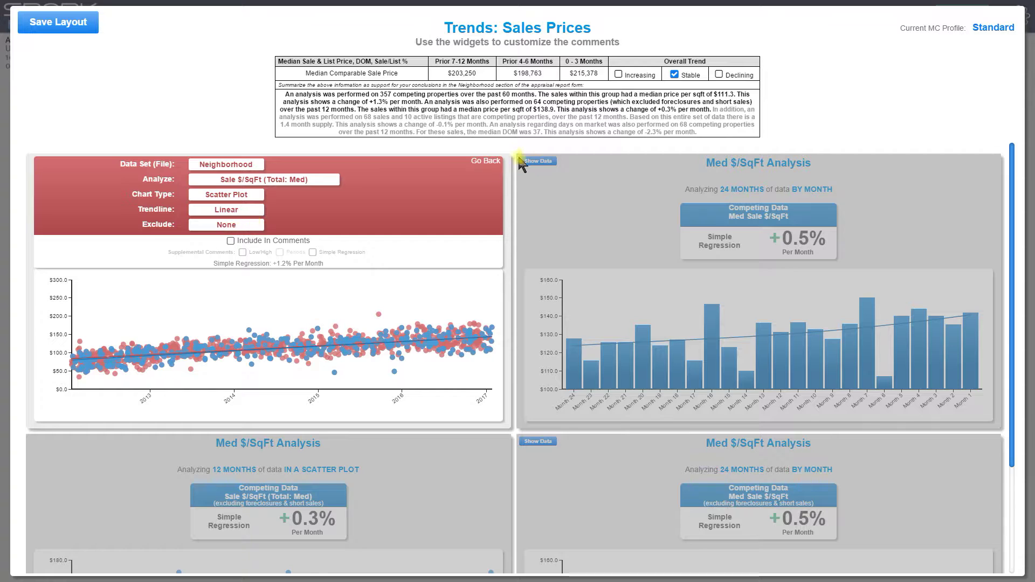
- Close the analysis settings and remove the lower 24-month and 12-month scatter widgets
{"action": "left_click", "coordinate": [488, 161]}
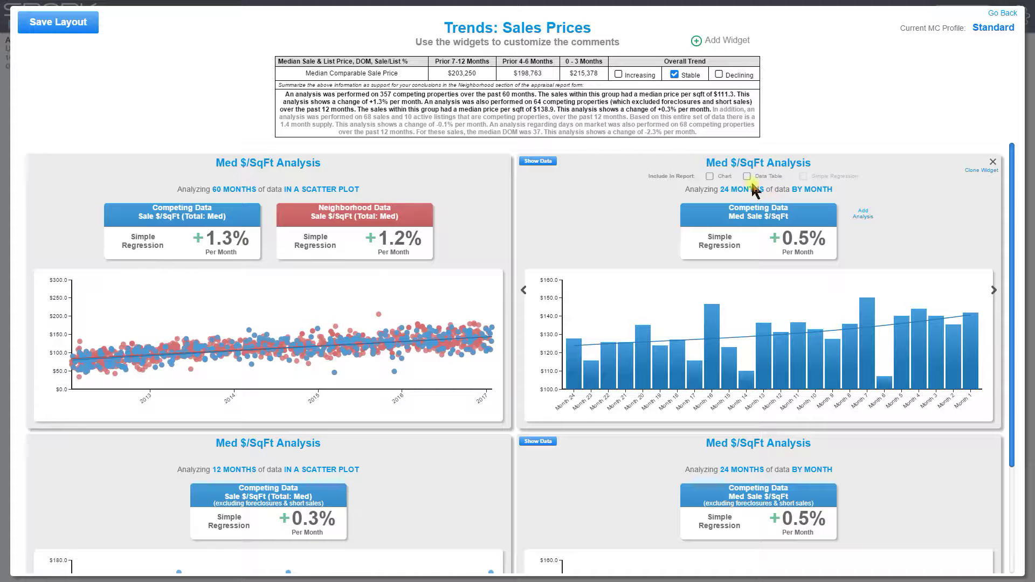
{"action": "scroll", "coordinate": [736, 198], "scroll_direction": "down", "scroll_amount": 3}
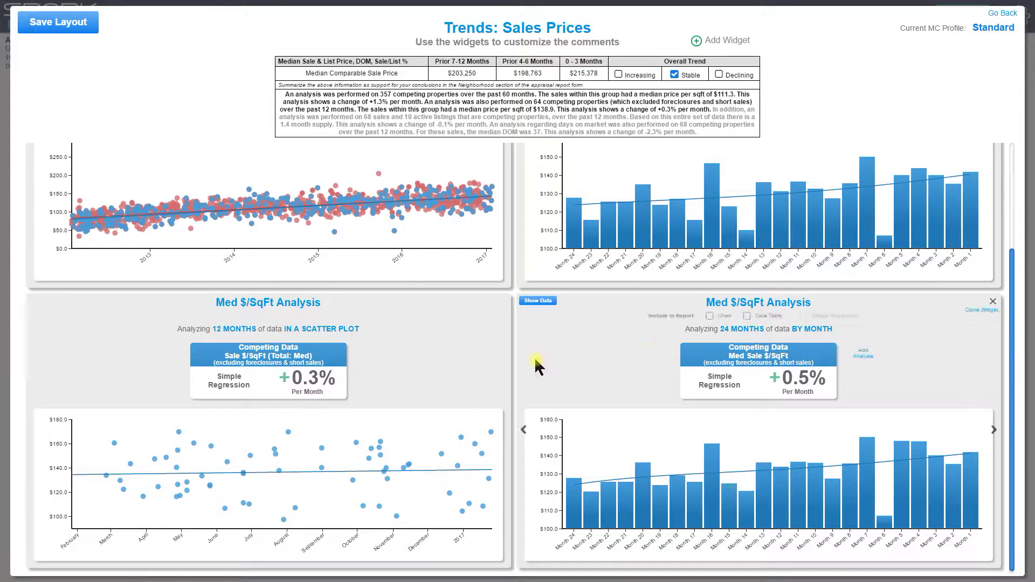
{"action": "left_click", "coordinate": [992, 302]}
{"action": "left_click", "coordinate": [488, 176]}
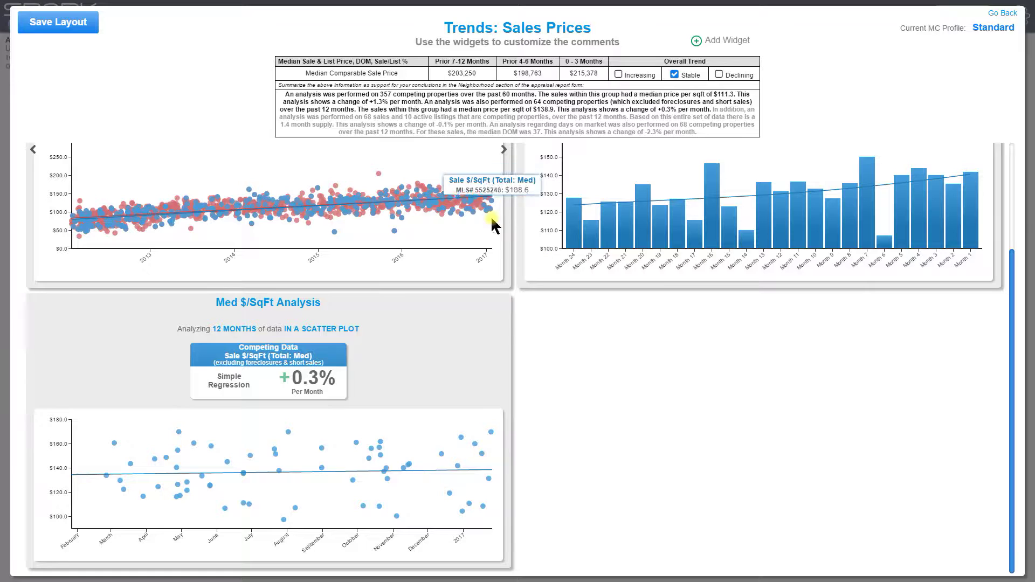
{"action": "left_click", "coordinate": [502, 301]}
{"action": "left_click", "coordinate": [487, 175]}
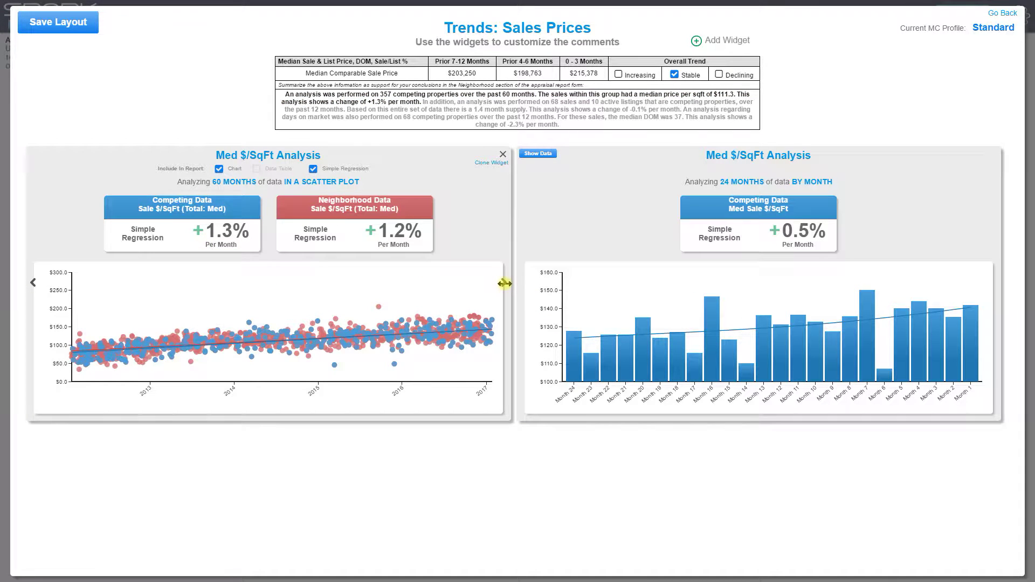
- Keep the 60-month scatter widget at half width and move the 24-month bar widget to its left
{"action": "left_click_drag", "start_coordinate": [505, 284], "coordinate": [989, 293]}
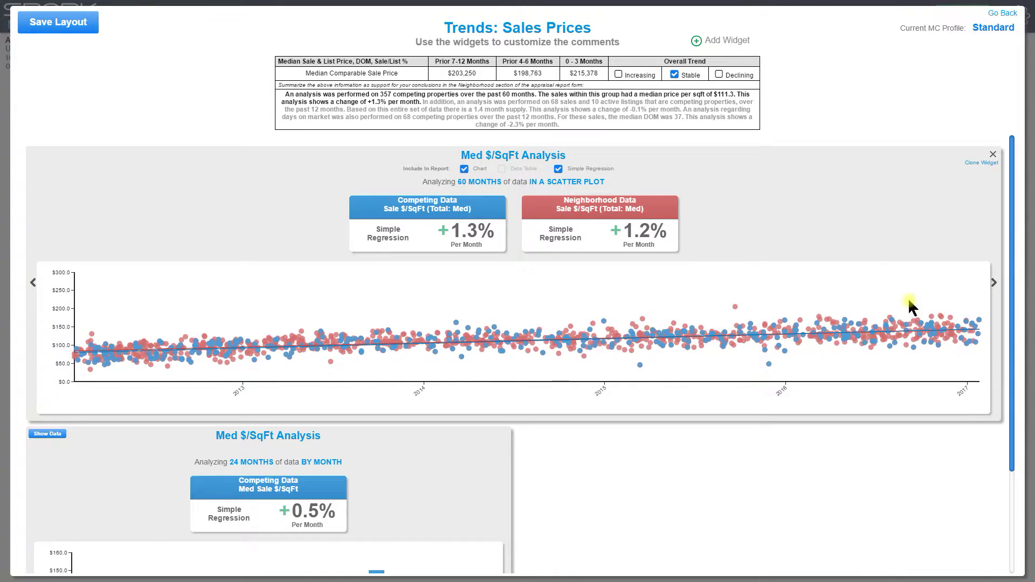
{"action": "mouse_move", "coordinate": [720, 344]}
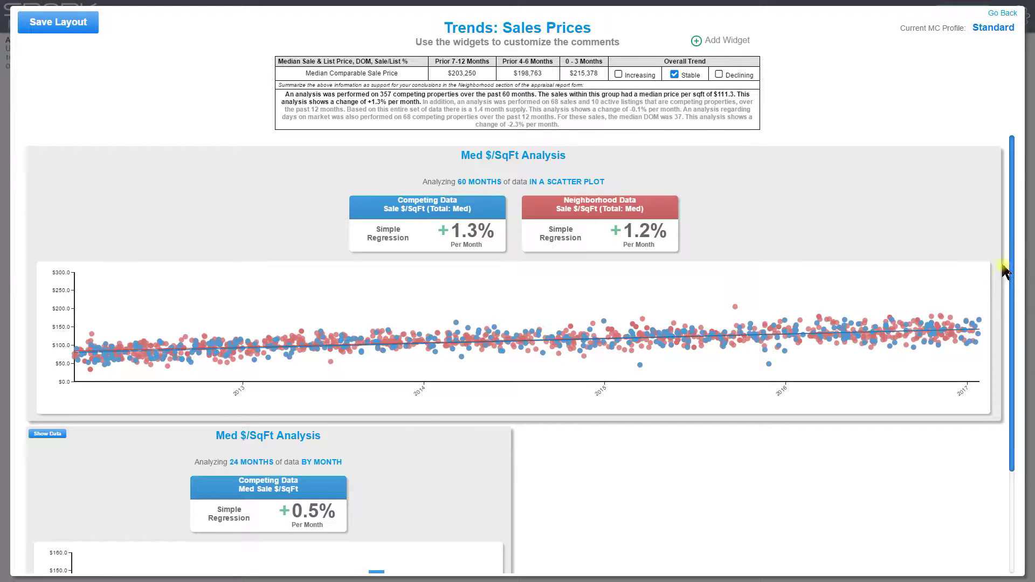
{"action": "left_click_drag", "start_coordinate": [991, 279], "coordinate": [456, 279]}
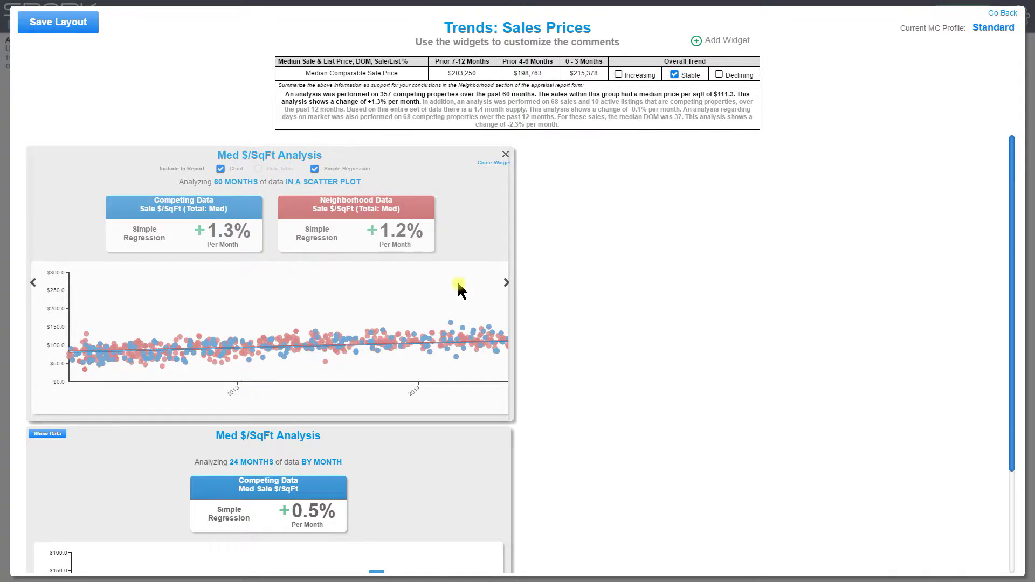
{"action": "left_click_drag", "start_coordinate": [638, 233], "coordinate": [156, 234]}
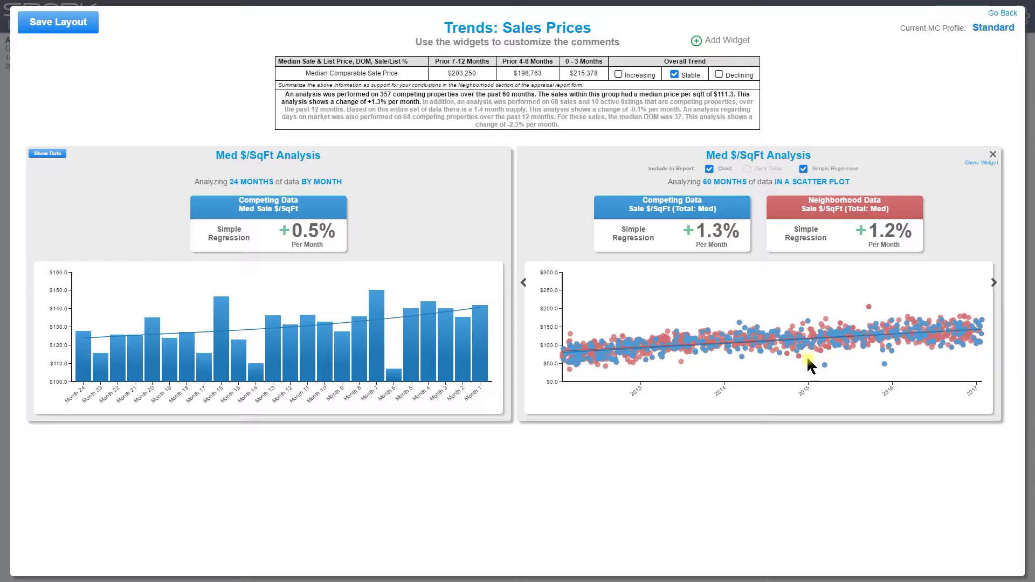
{"action": "left_click", "coordinate": [255, 183]}
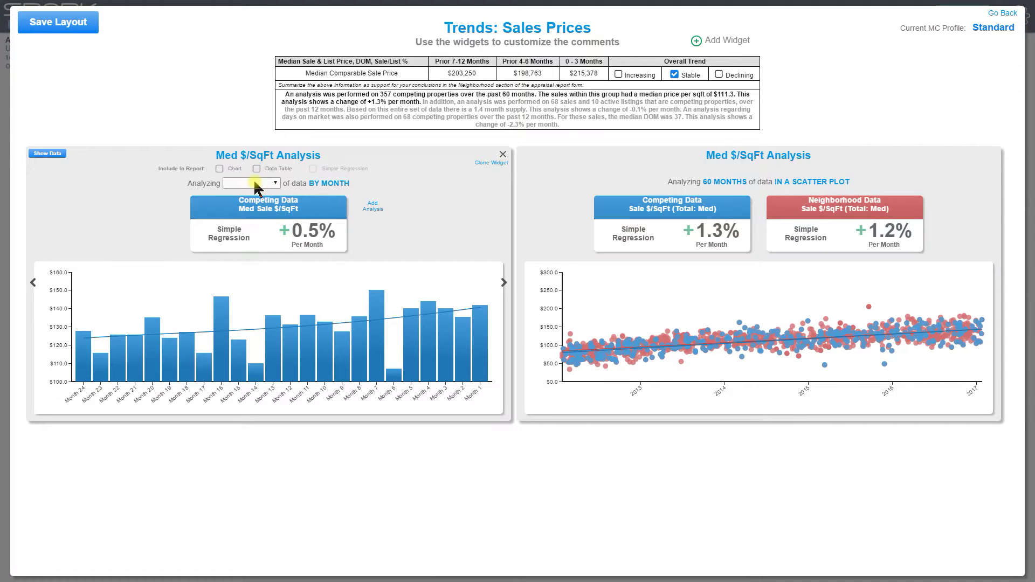
- Change the left bar widget from 24 MONTHS to 12 months of data
{"action": "left_click", "coordinate": [255, 184]}
{"action": "left_click", "coordinate": [262, 219]}
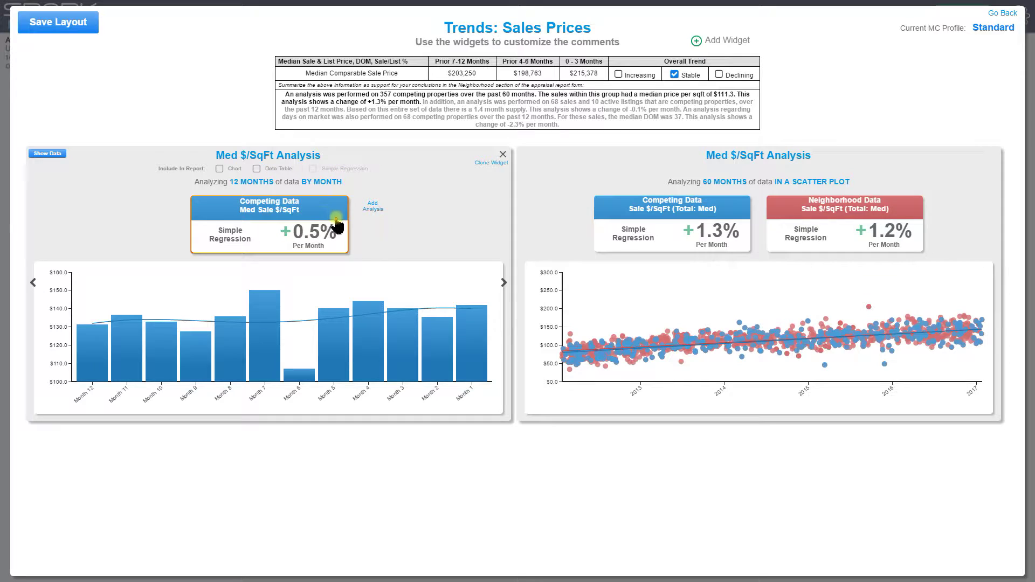
{"action": "mouse_move", "coordinate": [869, 231]}
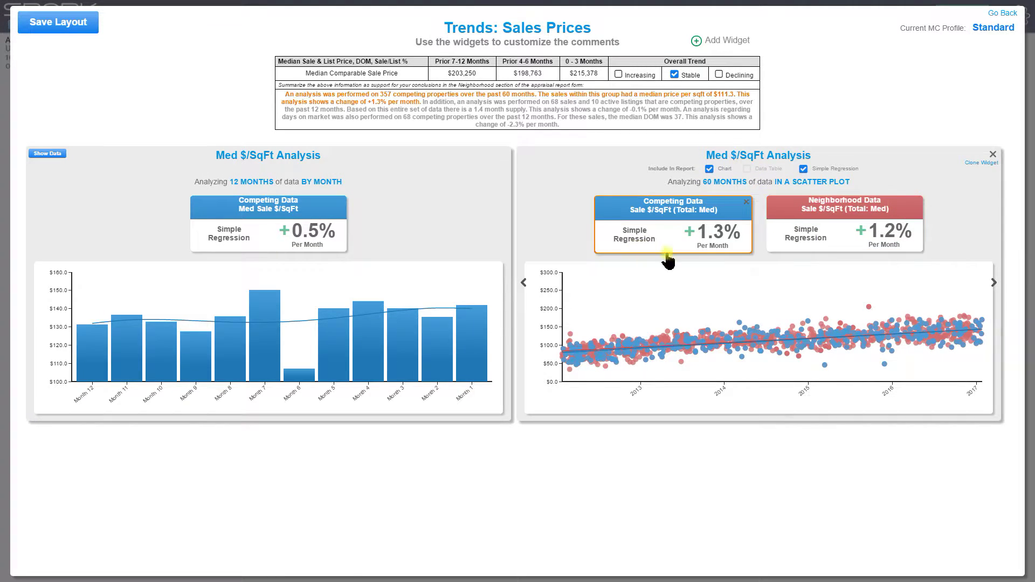
{"action": "mouse_move", "coordinate": [199, 230]}
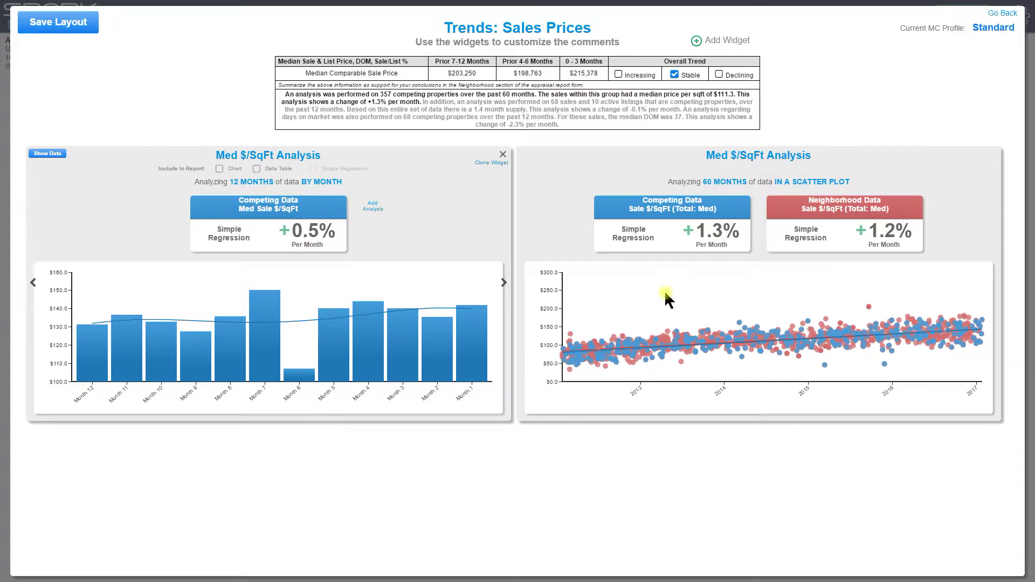
{"action": "mouse_move", "coordinate": [346, 254]}
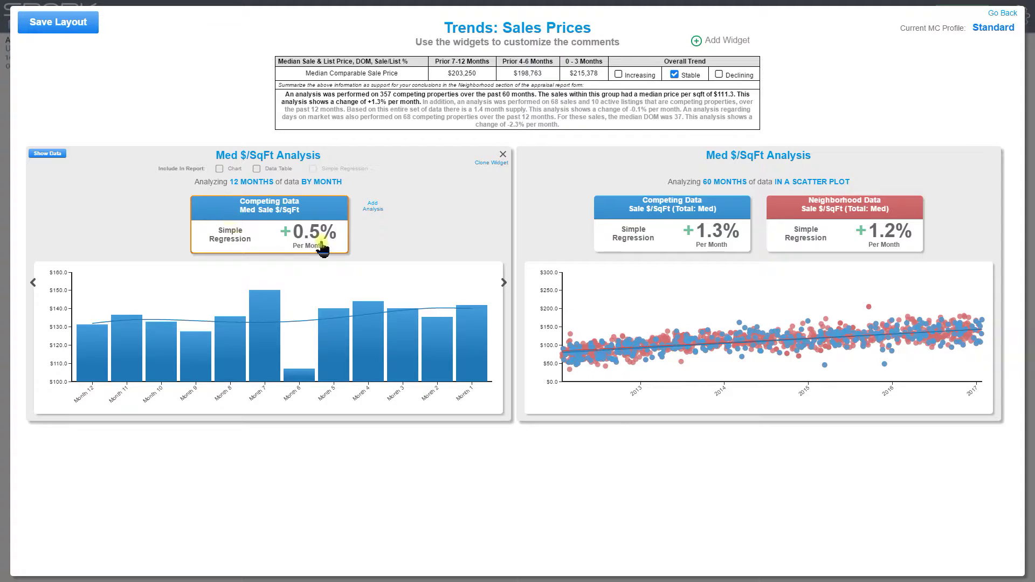
{"action": "left_click", "coordinate": [266, 216]}
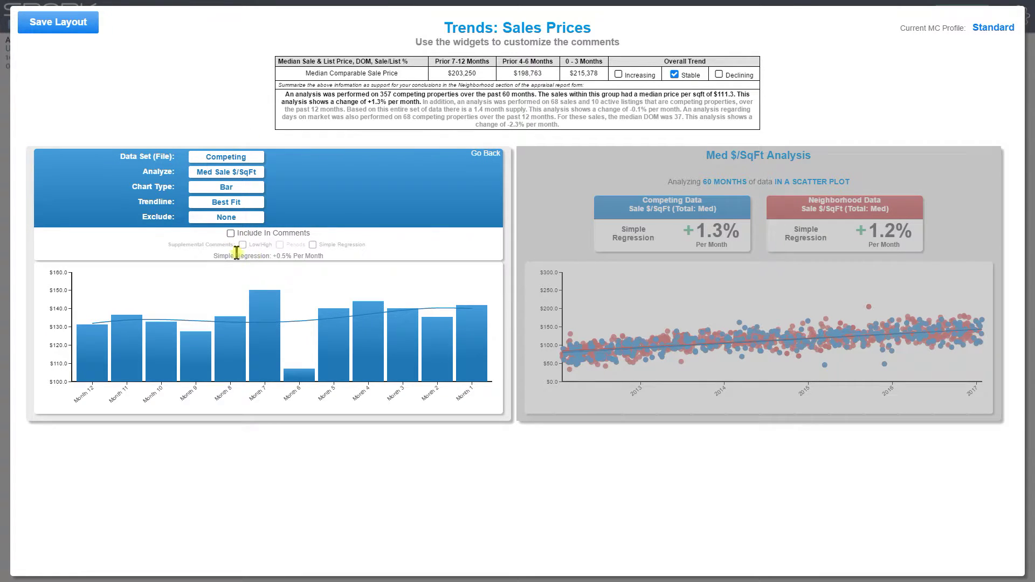
{"action": "left_click", "coordinate": [489, 155]}
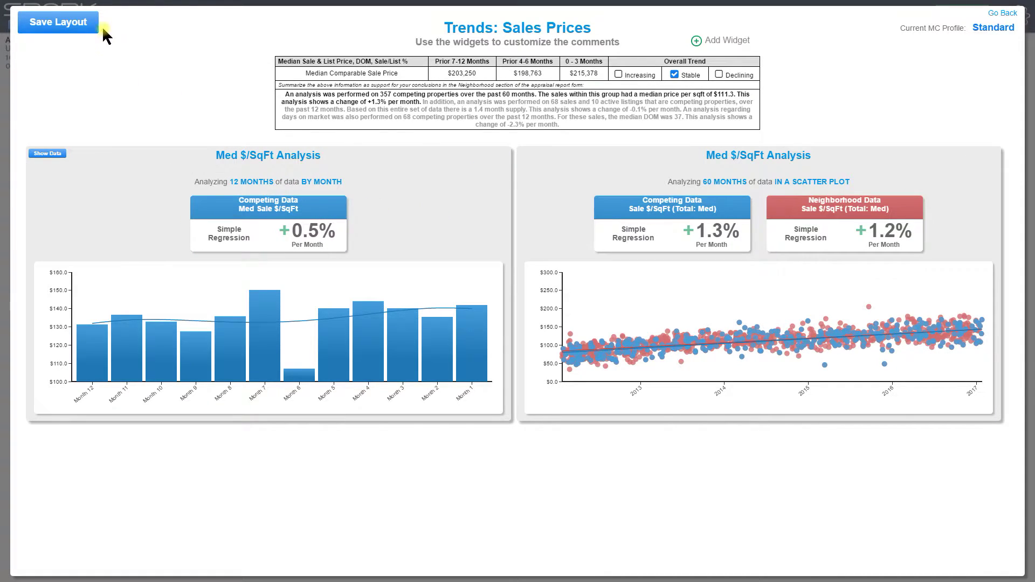
{"action": "left_click", "coordinate": [1007, 15]}
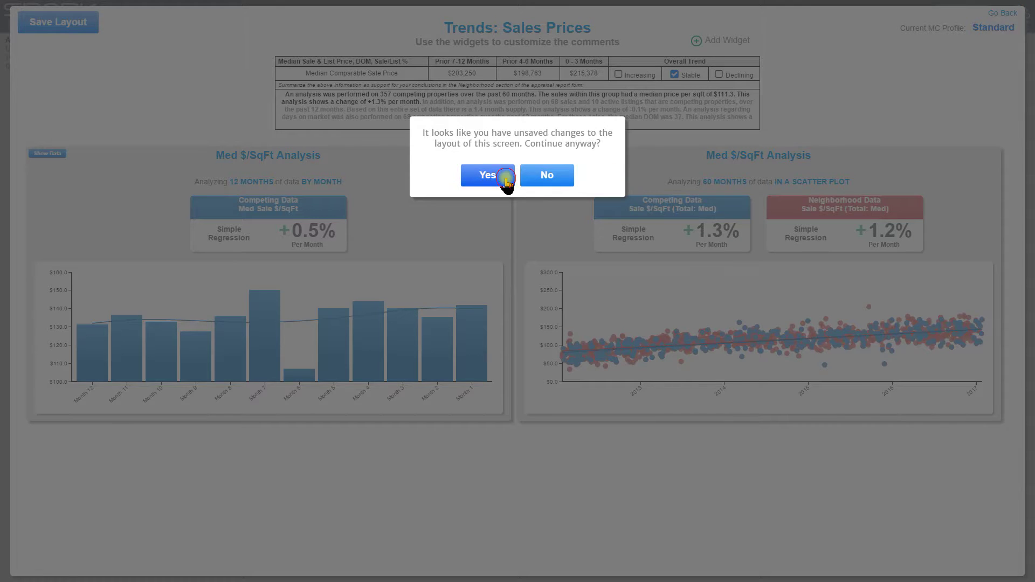
{"action": "left_click", "coordinate": [496, 177]}
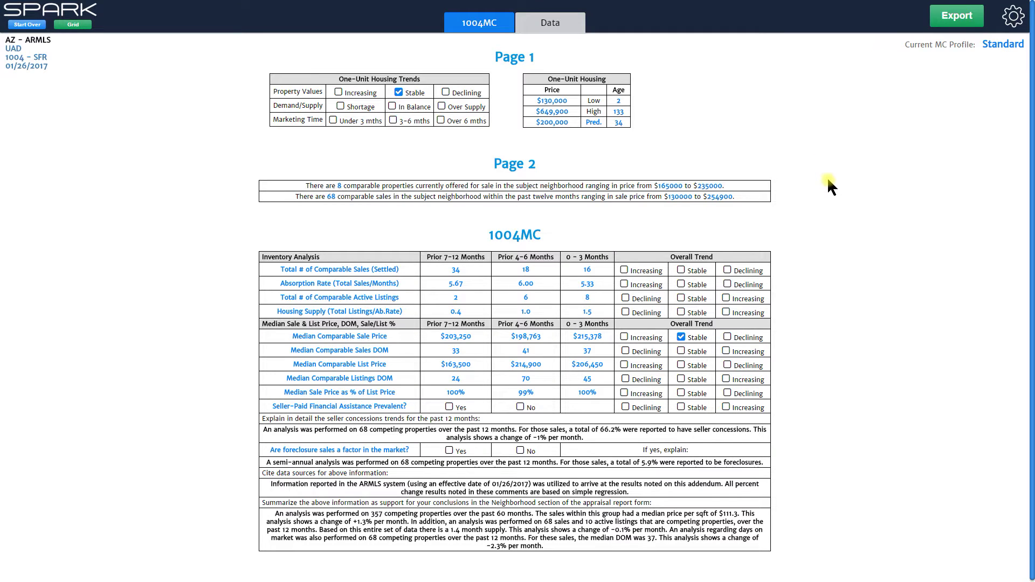
{"action": "left_click", "coordinate": [372, 338]}
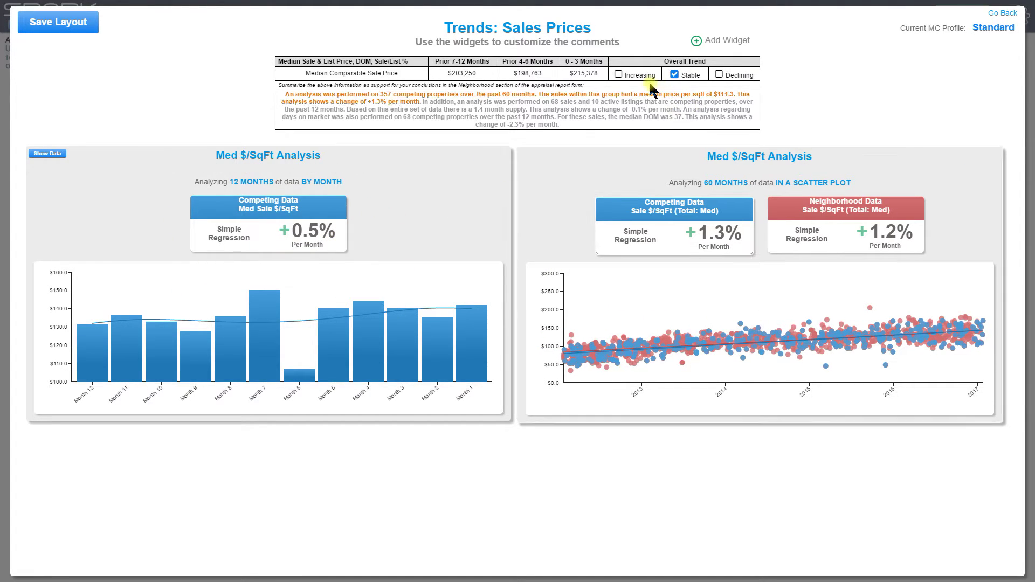
{"action": "left_click", "coordinate": [1004, 14]}
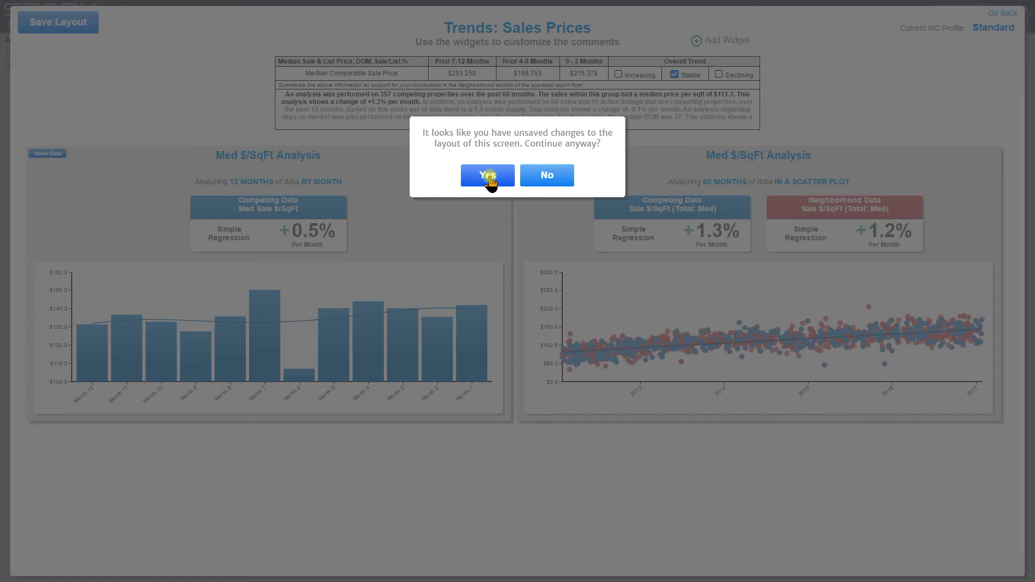
- Confirm Yes to leave the trends layout unsaved and return to 1004MC
{"action": "left_click", "coordinate": [488, 176]}
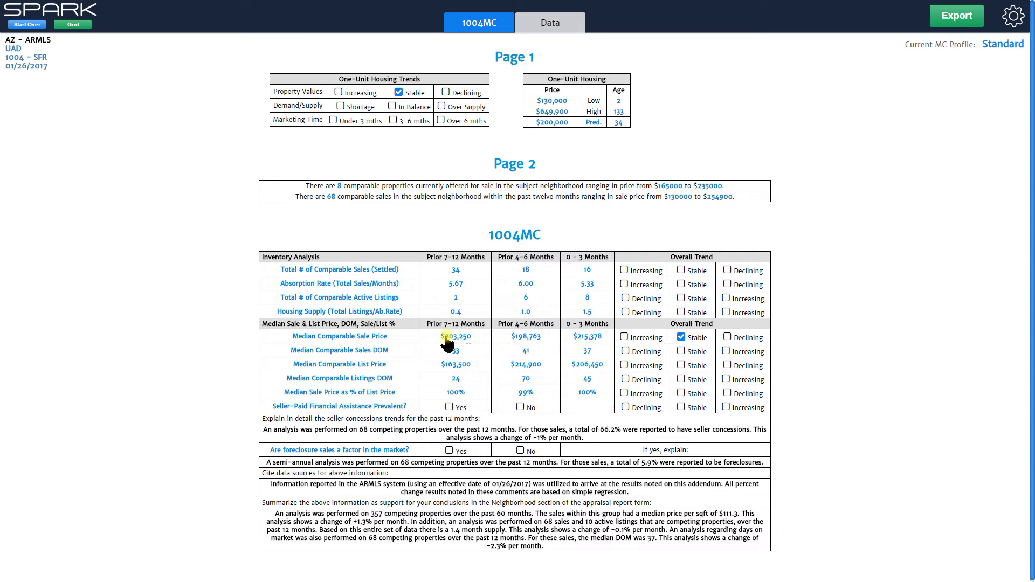